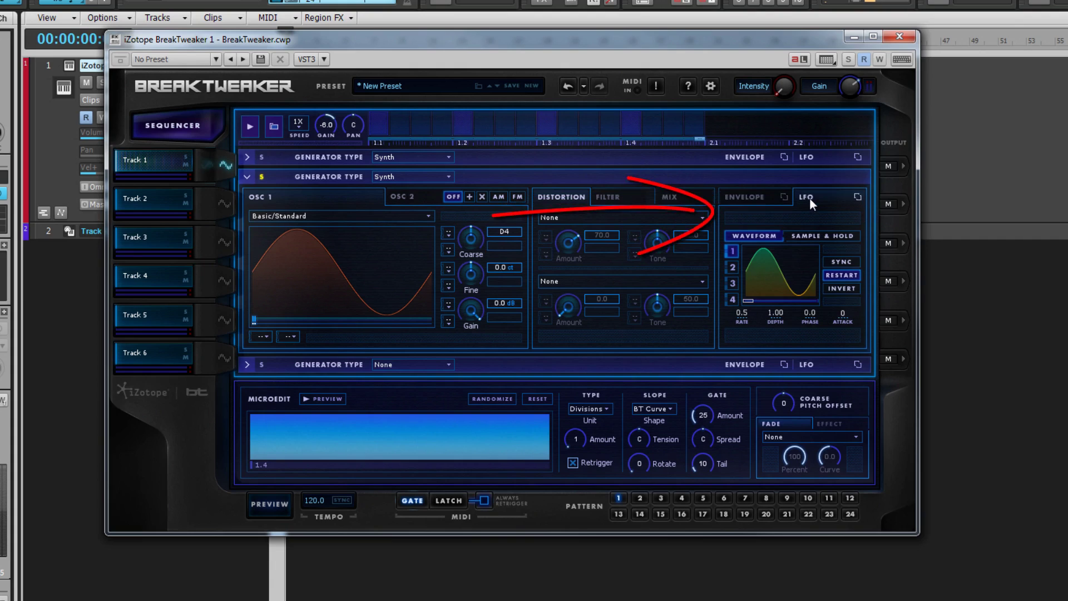
# Select envelope 4 and shape it to Decay 2000 and Sustain 0.27.
pyautogui.click(735, 268)
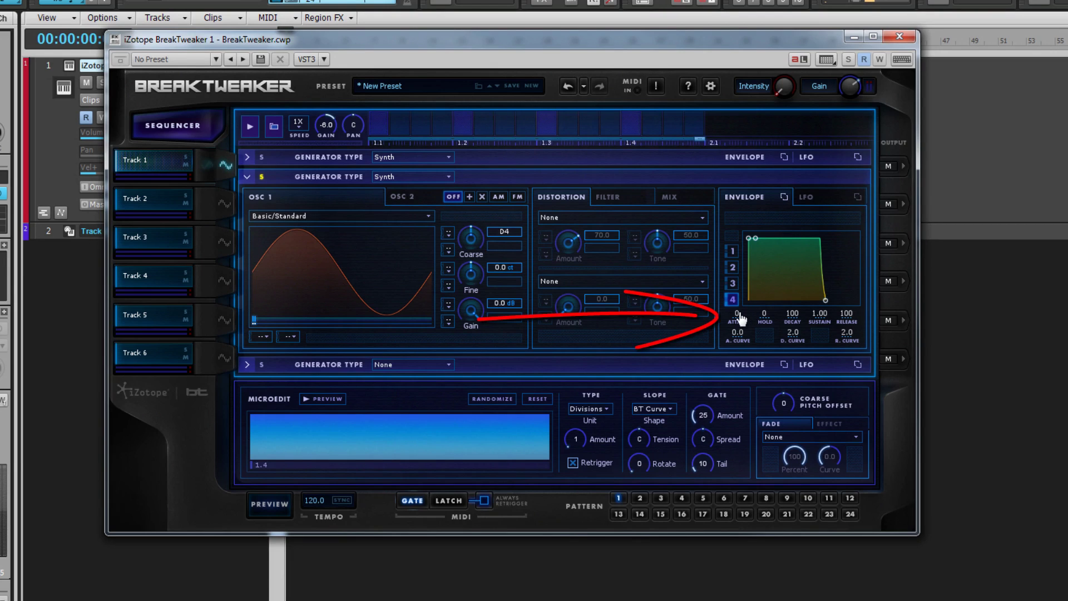
pyautogui.moveTo(737, 314)
pyautogui.mouseDown()
pyautogui.moveTo(787, 312)
pyautogui.moveTo(746, 313)
pyautogui.mouseUp()
pyautogui.moveTo(756, 240)
pyautogui.mouseDown()
pyautogui.moveTo(776, 291)
pyautogui.moveTo(769, 230)
pyautogui.mouseUp()
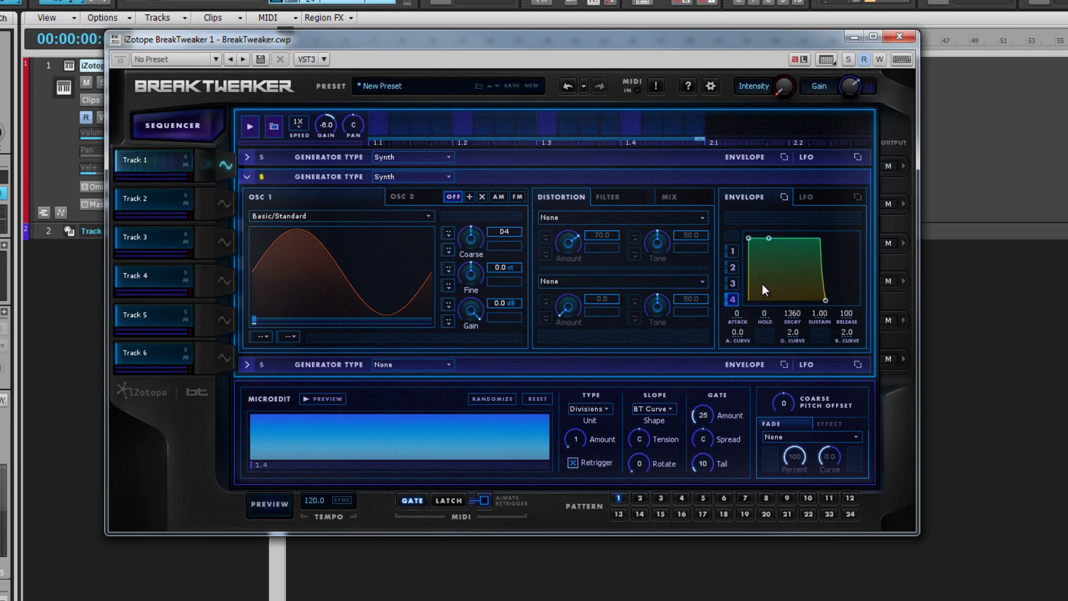
pyautogui.moveTo(770, 243); pyautogui.dragTo(764, 266)
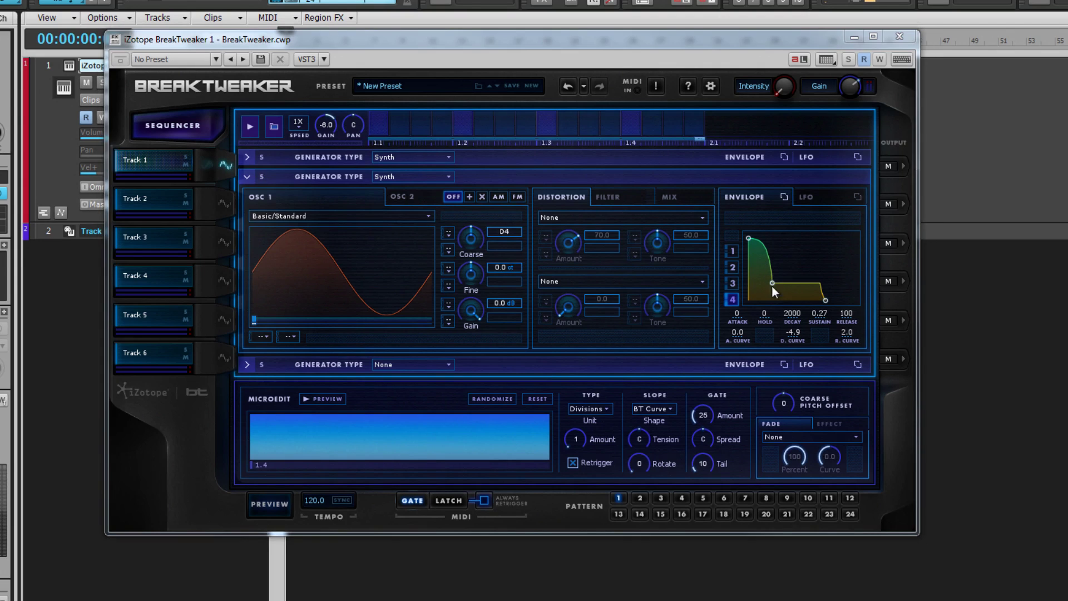
# Set envelope 4's decay curve to 0 for a straight fall and show the LFO settings.
pyautogui.moveTo(799, 338); pyautogui.dragTo(821, 334)
pyautogui.doubleClick(793, 332)
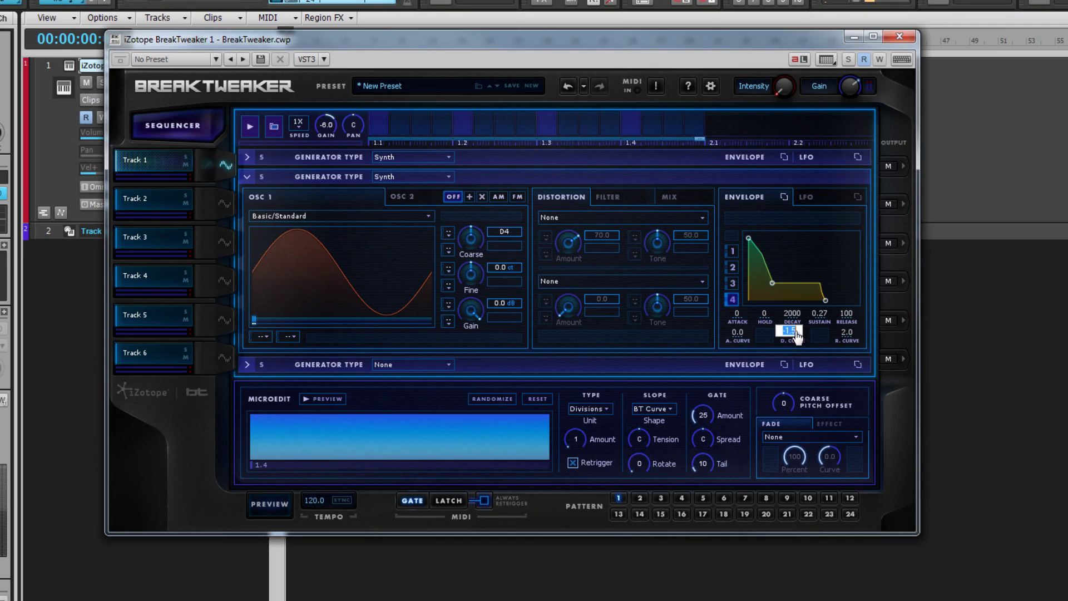
pyautogui.write('0')
pyautogui.press('Return')
pyautogui.click(807, 197)
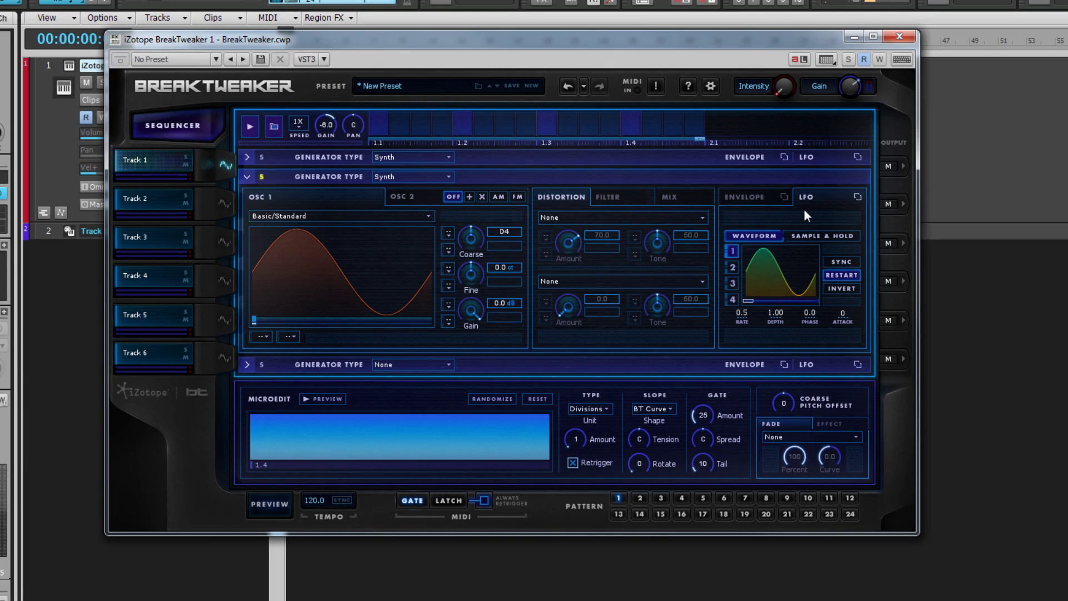
# Set LFO 4 to a smooth waveform at rate 0.1, after briefly trying Sample & Hold.
pyautogui.click(733, 298)
pyautogui.moveTo(749, 300)
pyautogui.mouseDown()
pyautogui.moveTo(814, 295)
pyautogui.moveTo(748, 303)
pyautogui.mouseUp()
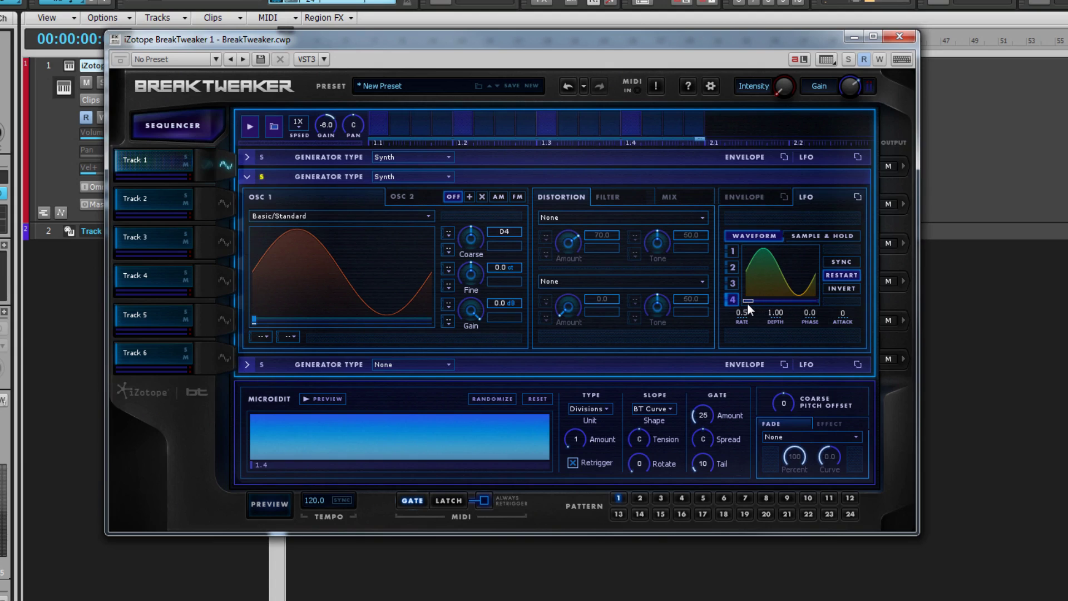
pyautogui.click(797, 235)
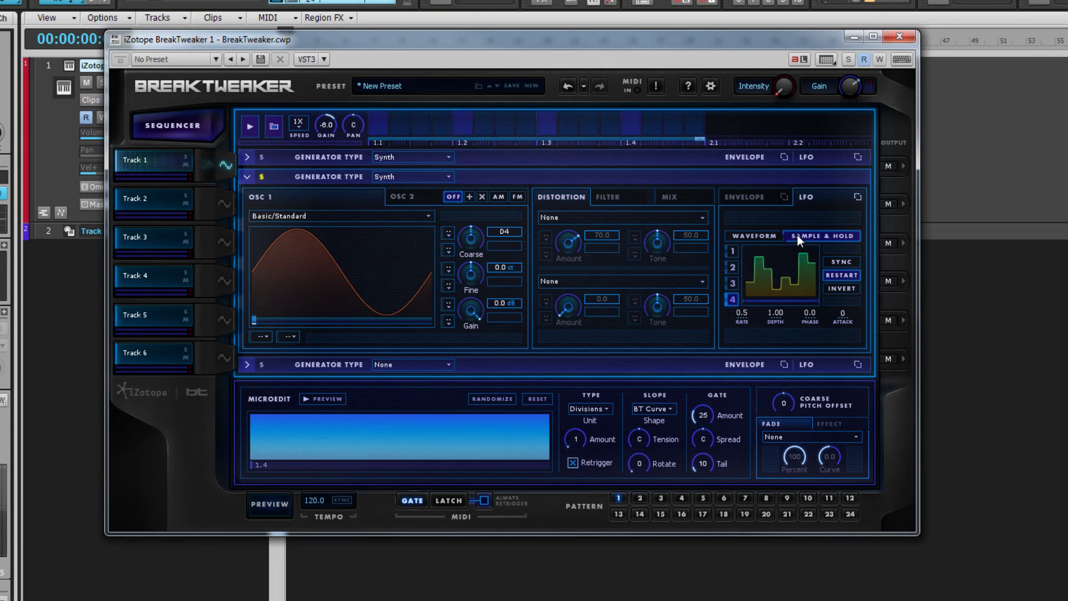
pyautogui.moveTo(743, 313); pyautogui.dragTo(742, 320)
pyautogui.click(757, 239)
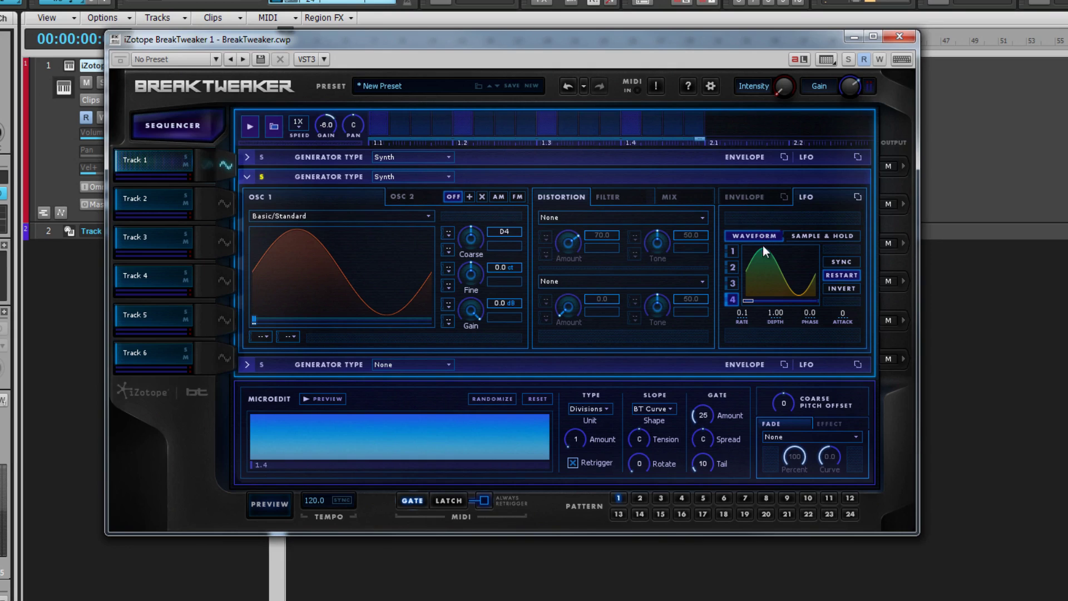
# Reset envelope 4 to its default shape (Decay 100, Sustain 1.00) and play the pattern.
pyautogui.click(756, 197)
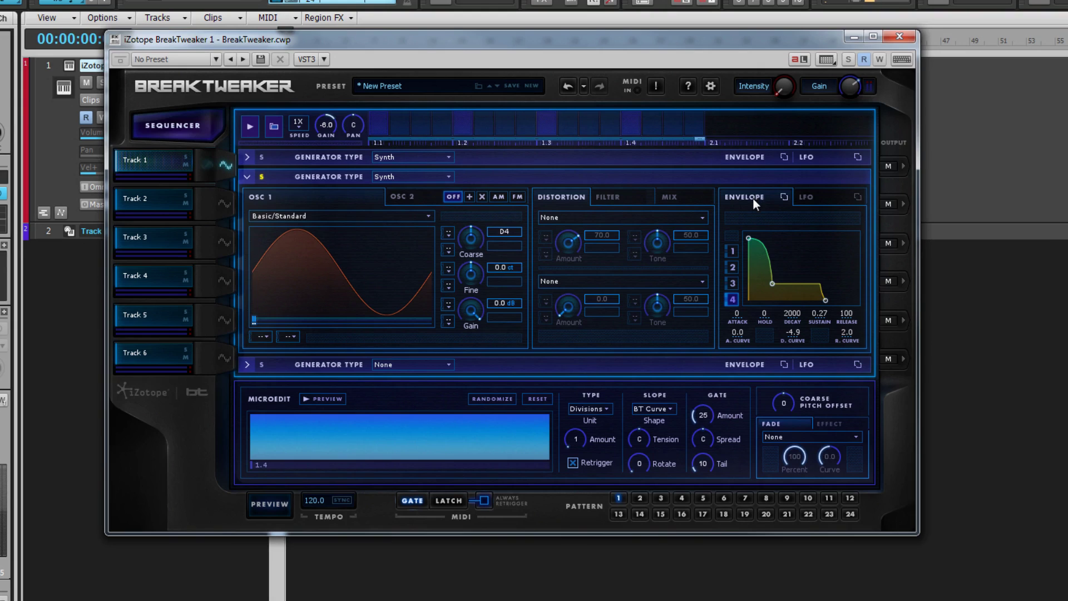
pyautogui.moveTo(772, 284); pyautogui.dragTo(774, 289)
pyautogui.doubleClick(774, 290)
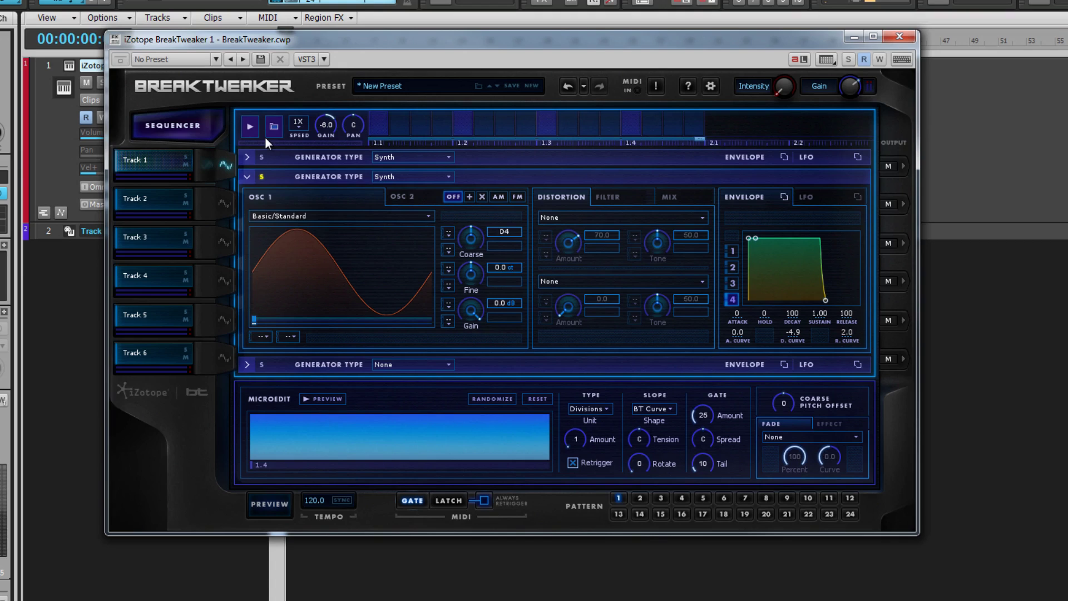
pyautogui.click(251, 128)
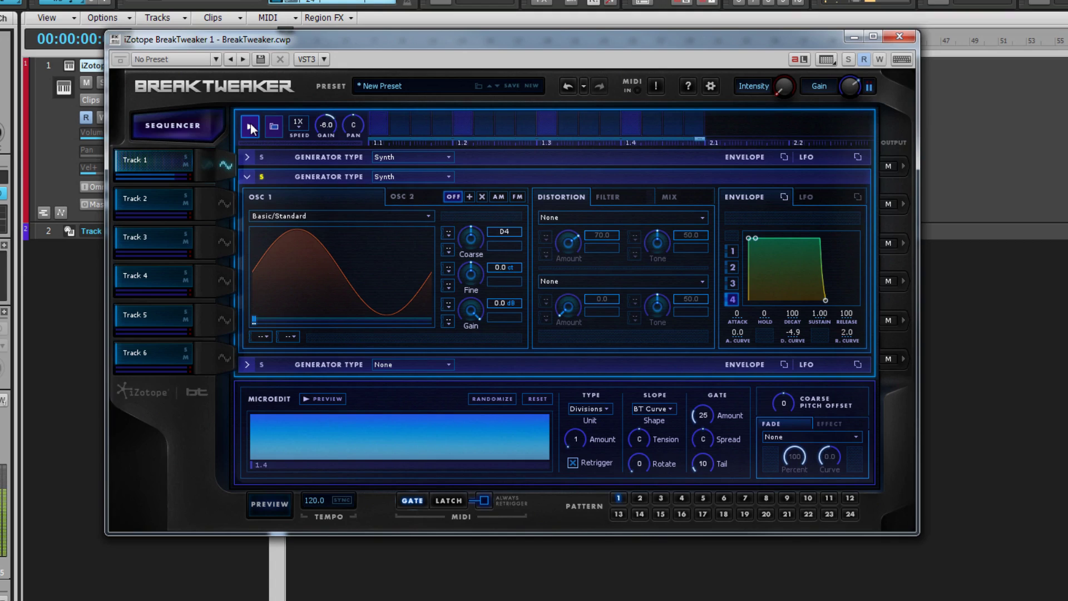
# Set the first distortion type to Hard and audition it briefly.
pyautogui.click(693, 217)
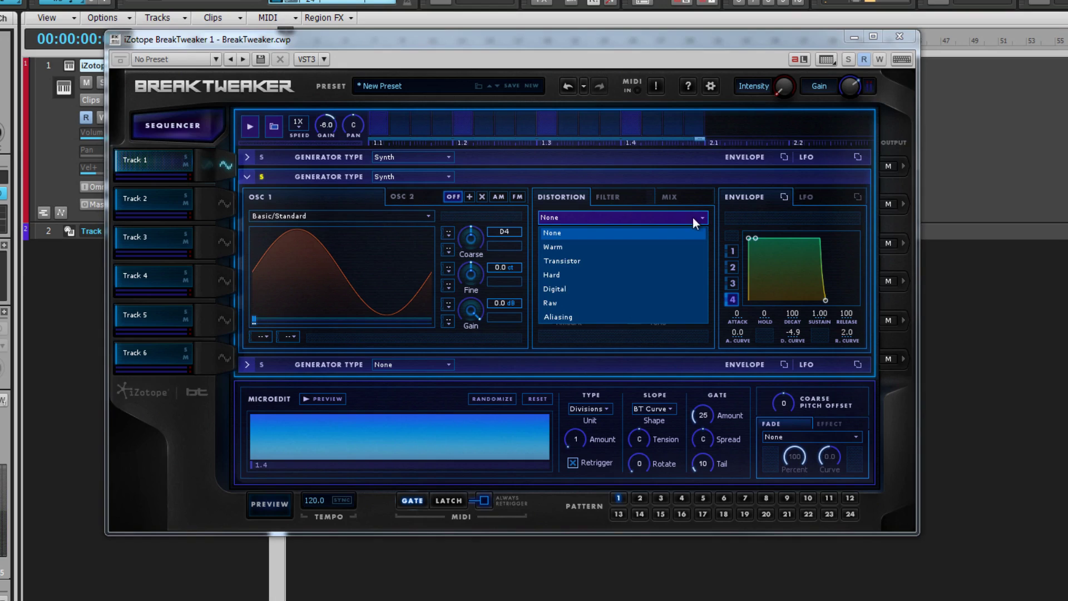
pyautogui.click(592, 275)
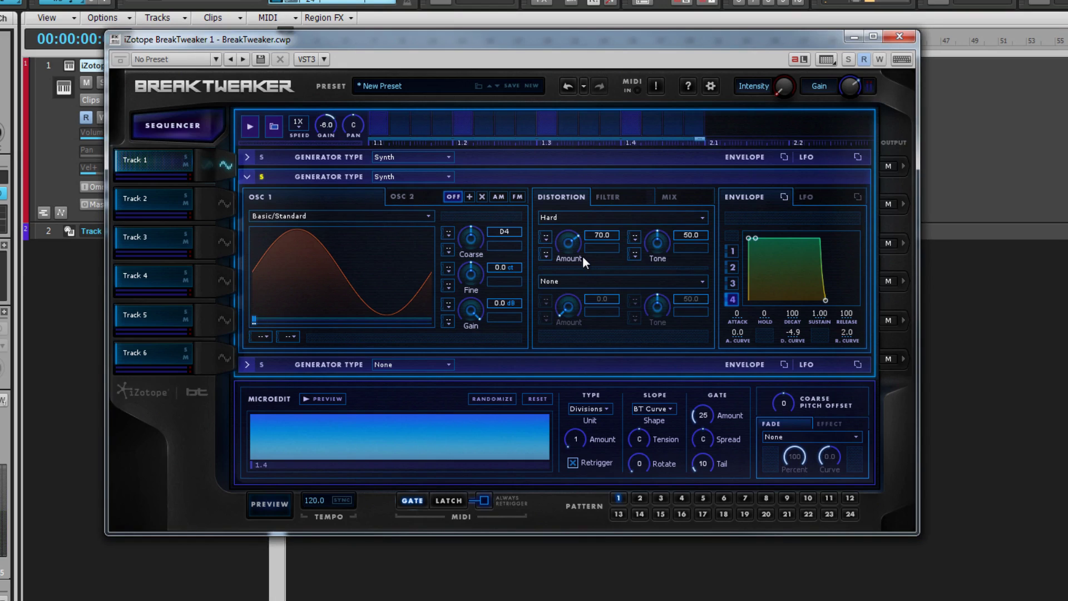
pyautogui.click(250, 127)
pyautogui.click(249, 127)
# Modulate the distortion Amount with Env 4 at depth 0.0 and audition the pattern.
pyautogui.click(547, 237)
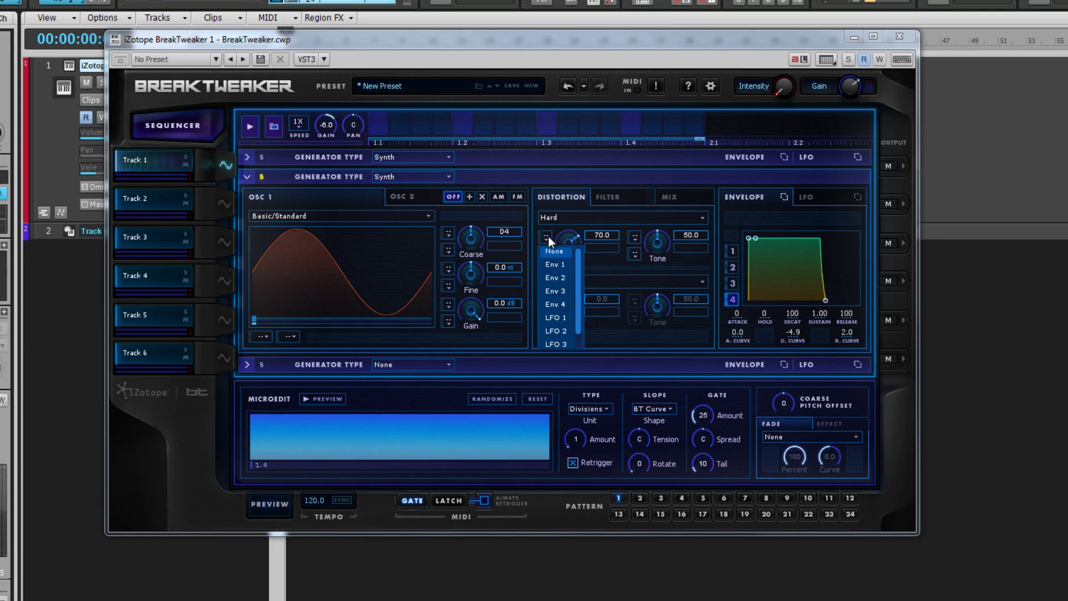
pyautogui.click(560, 304)
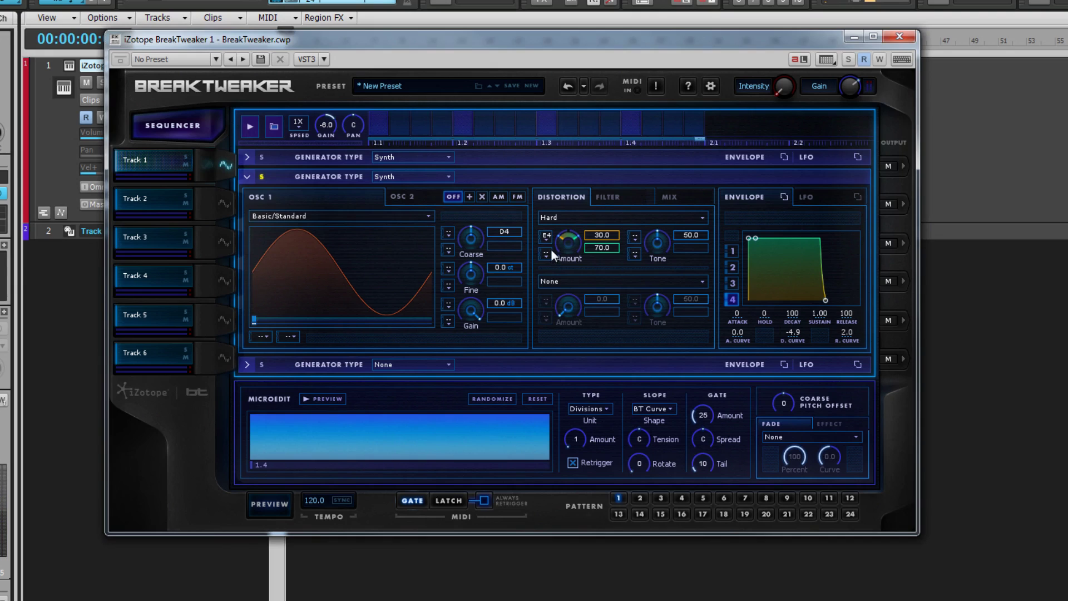
pyautogui.moveTo(559, 243); pyautogui.dragTo(566, 283)
pyautogui.click(250, 128)
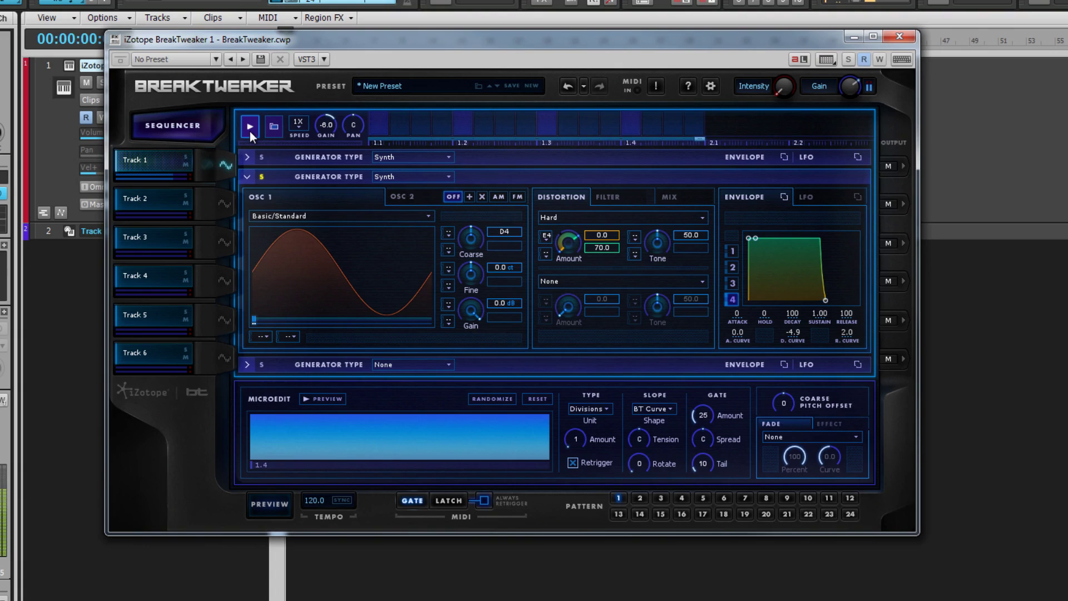
pyautogui.click(251, 133)
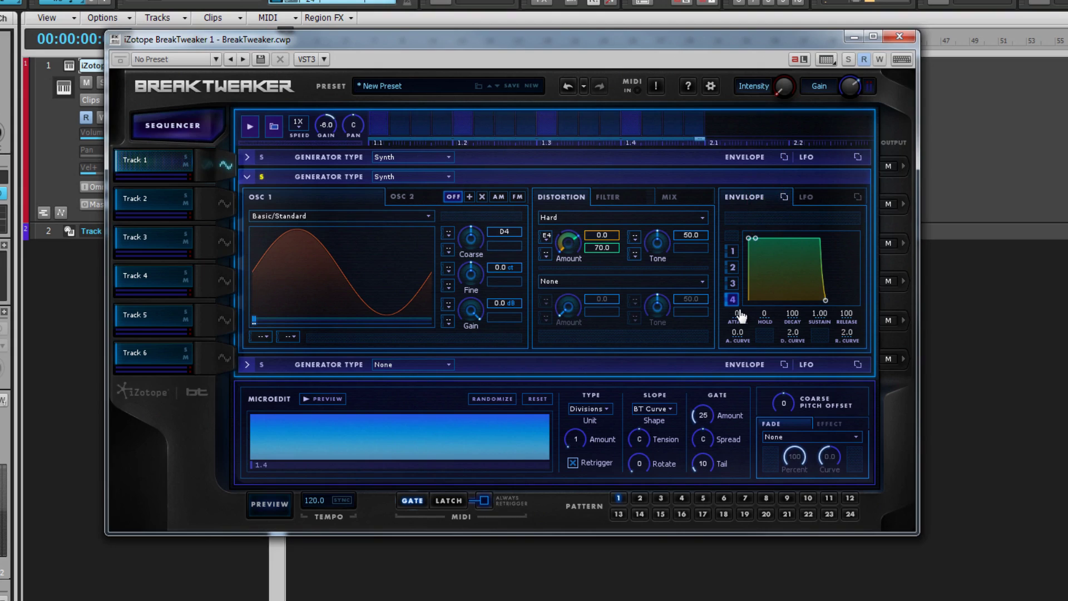
# Lengthen envelope 4's attack to 980 and play the pattern.
pyautogui.moveTo(741, 321); pyautogui.dragTo(802, 315)
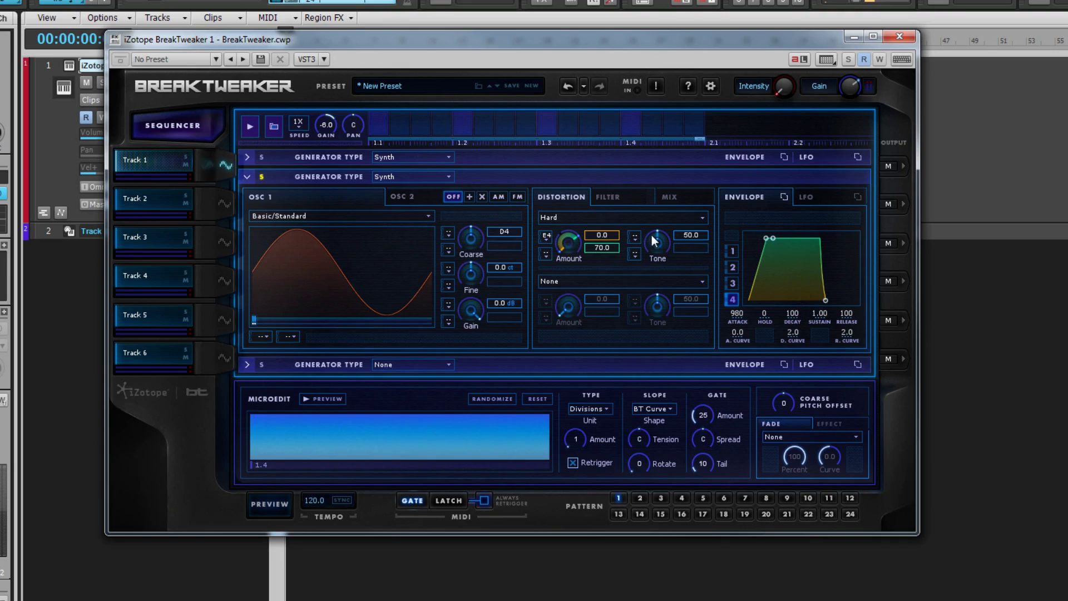
pyautogui.click(250, 129)
# Drop envelope 4's sustain to 0 and add a short hold at the peak, auditioning it.
pyautogui.moveTo(778, 245); pyautogui.dragTo(790, 318)
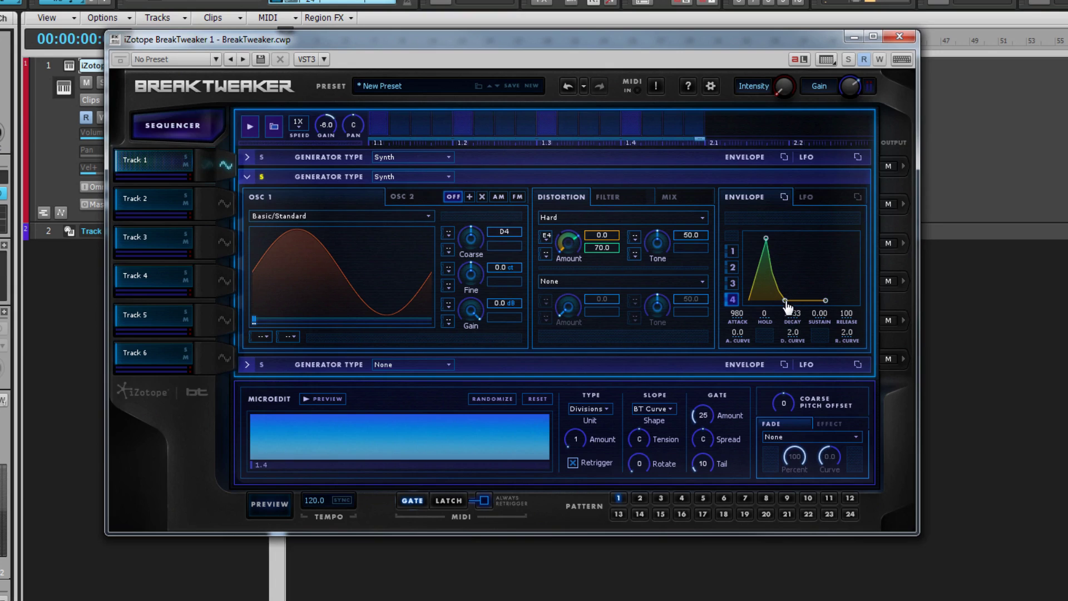
pyautogui.moveTo(774, 323); pyautogui.dragTo(770, 322)
pyautogui.click(248, 128)
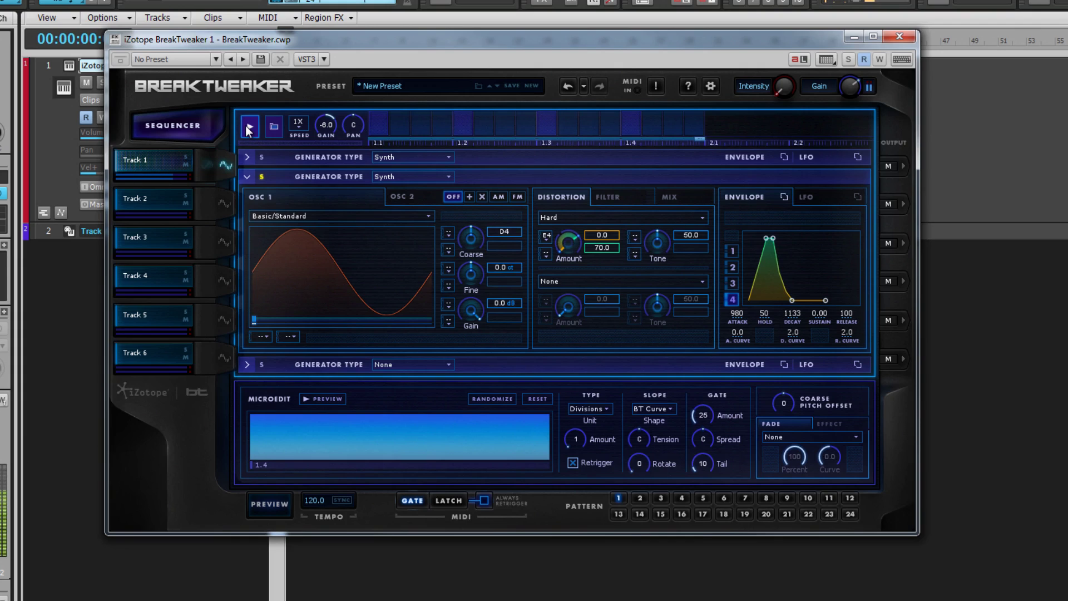
pyautogui.click(248, 128)
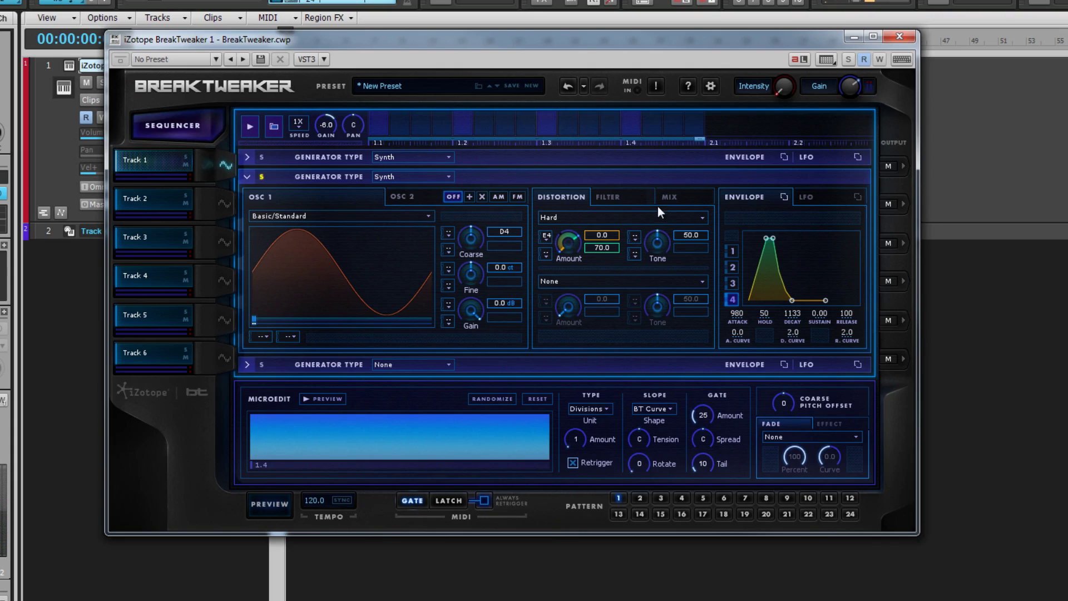
# Widen envelope 4's hold to 1000, shorten decay to 30 and set sustain to 0.55.
pyautogui.moveTo(773, 238); pyautogui.dragTo(801, 240)
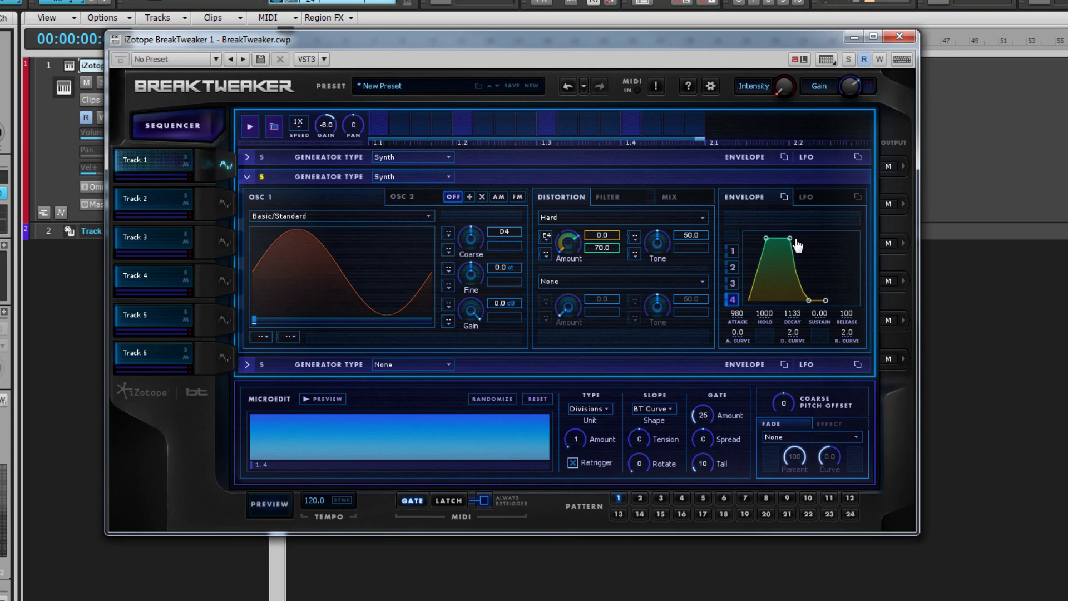
pyautogui.click(254, 129)
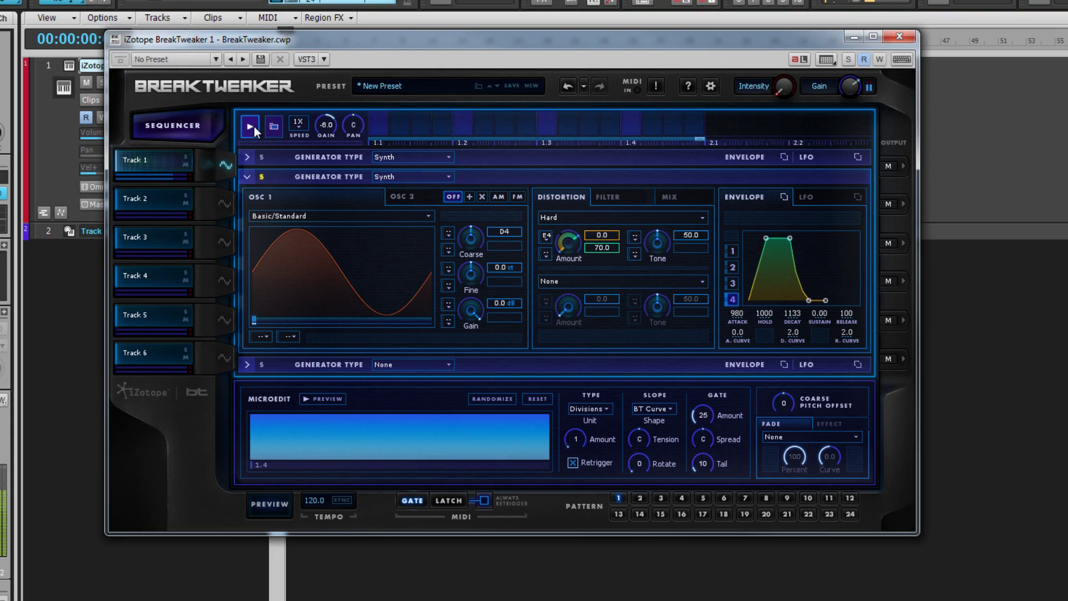
pyautogui.click(255, 131)
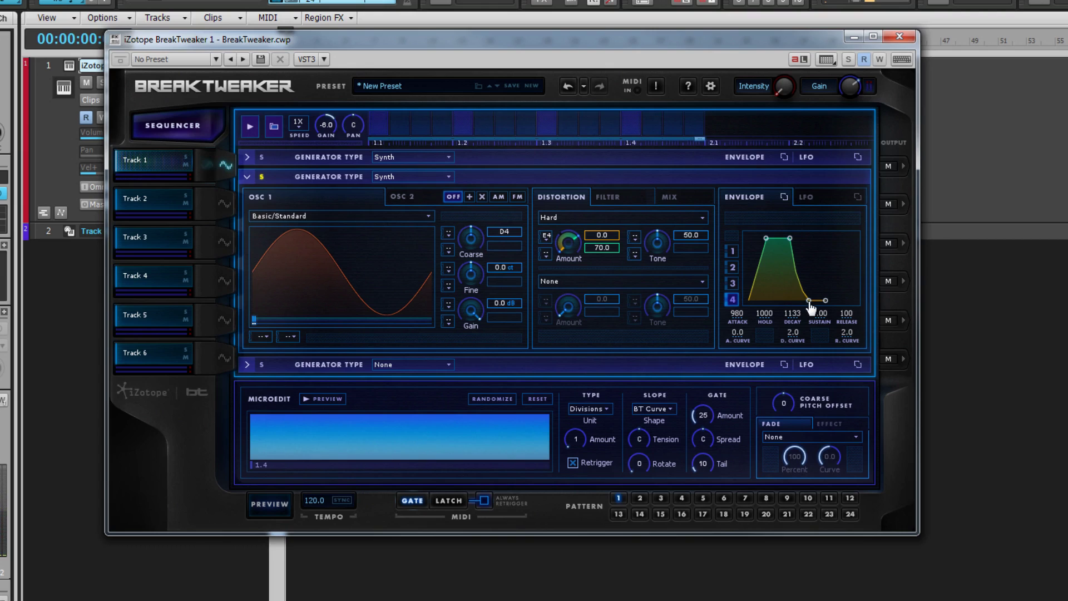
pyautogui.moveTo(809, 302); pyautogui.dragTo(795, 273)
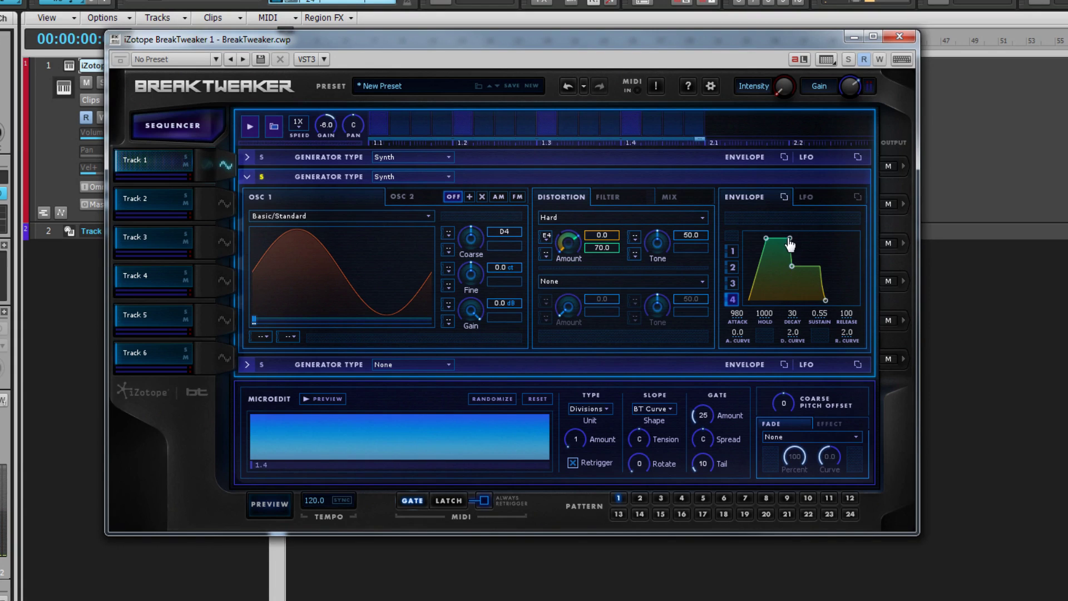
pyautogui.moveTo(790, 244); pyautogui.dragTo(784, 281)
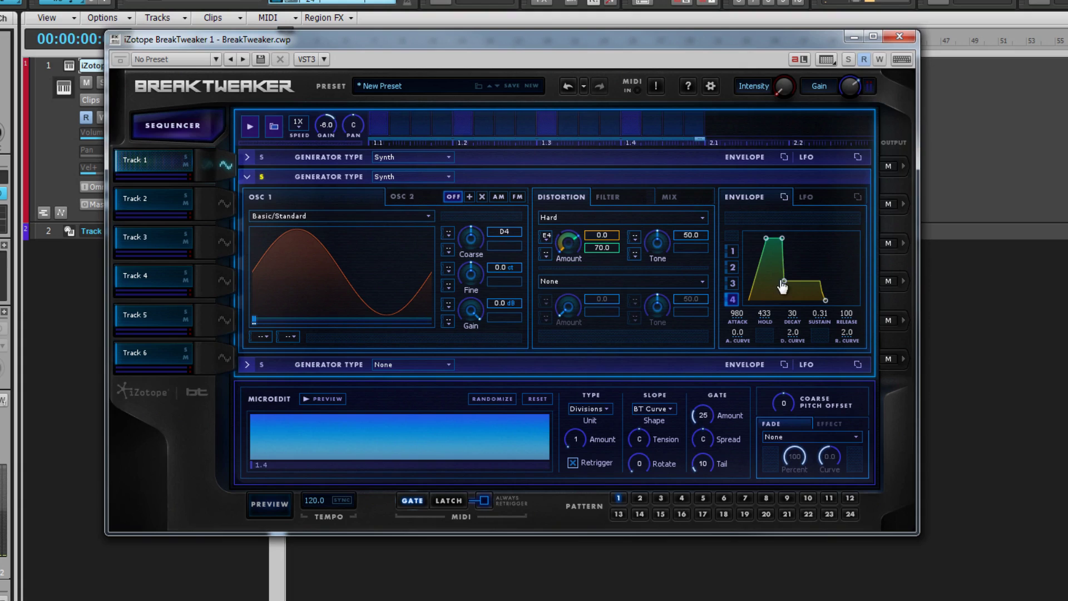
# Audition envelope 4 with Hold 433 and Sustain 0.31 by playing and stopping the pattern.
pyautogui.click(250, 129)
pyautogui.click(250, 129)
# Lengthen envelope 4's decay and extend its release to 5000, auditioning the track.
pyautogui.moveTo(792, 318); pyautogui.dragTo(809, 319)
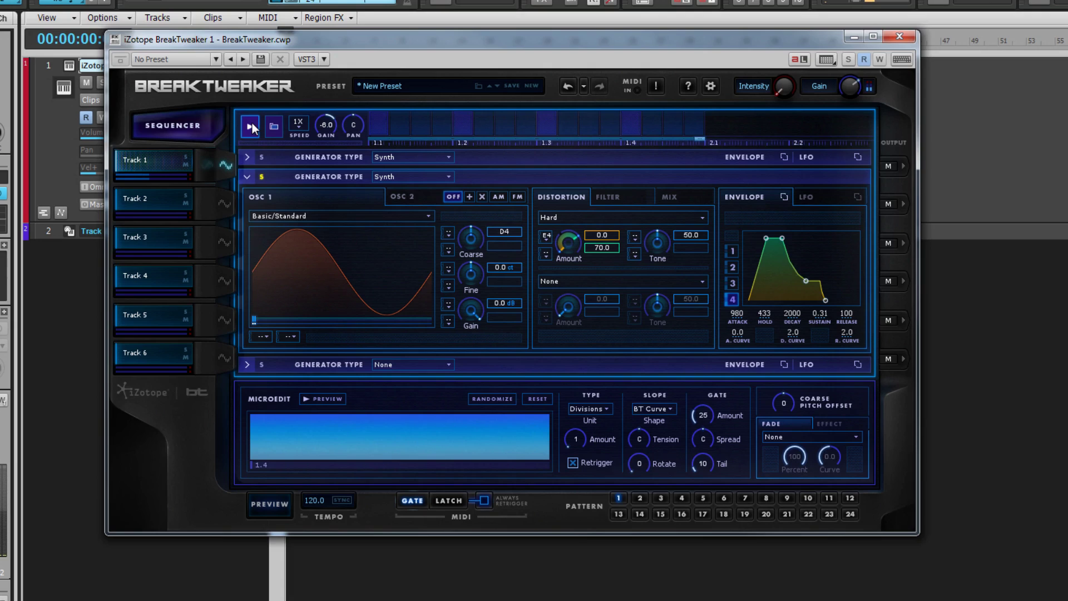
pyautogui.click(250, 126)
pyautogui.click(252, 128)
pyautogui.moveTo(825, 300); pyautogui.dragTo(857, 301)
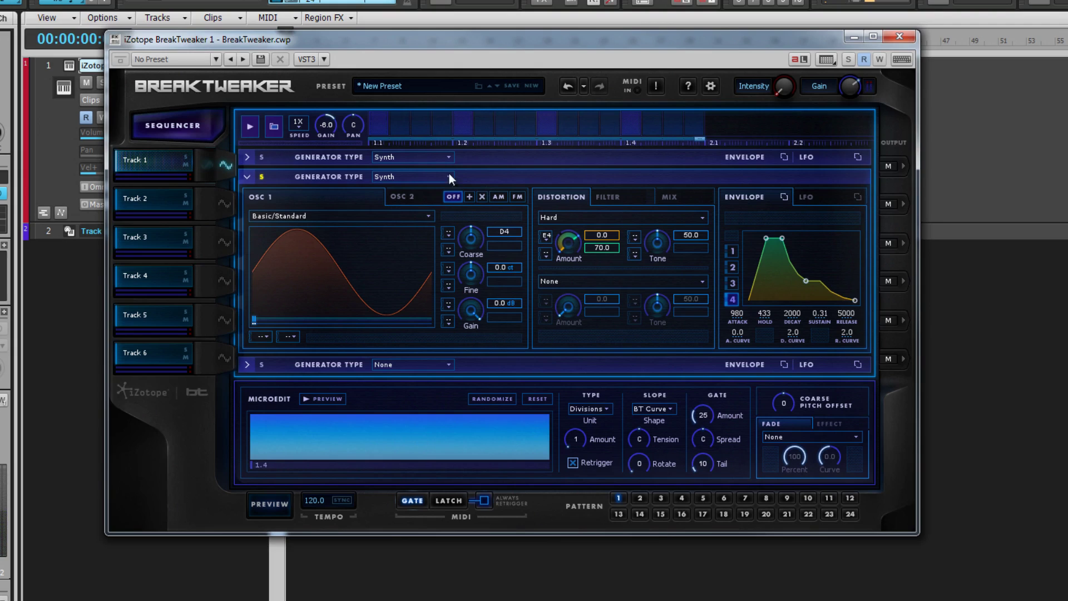
pyautogui.click(251, 124)
# Shorten envelope 4's release to 504 and straighten its release and decay curves.
pyautogui.moveTo(856, 301); pyautogui.dragTo(829, 299)
pyautogui.doubleClick(829, 299)
pyautogui.doubleClick(788, 260)
# Bend envelope 4's attack curve and flip its decay curve to -10.7, auditioning the result.
pyautogui.moveTo(757, 267); pyautogui.dragTo(798, 283)
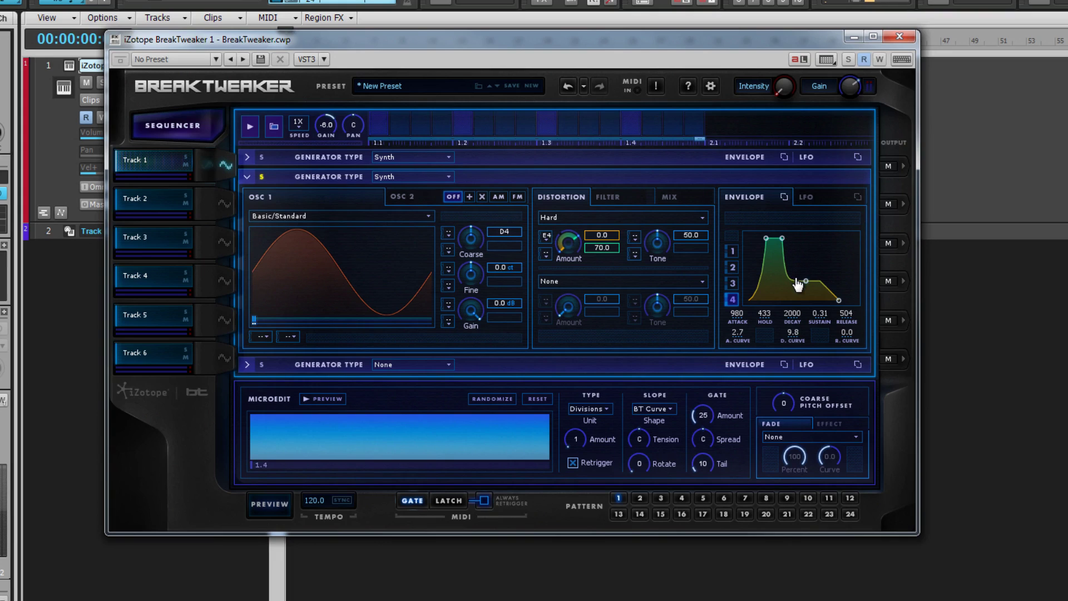
pyautogui.click(253, 125)
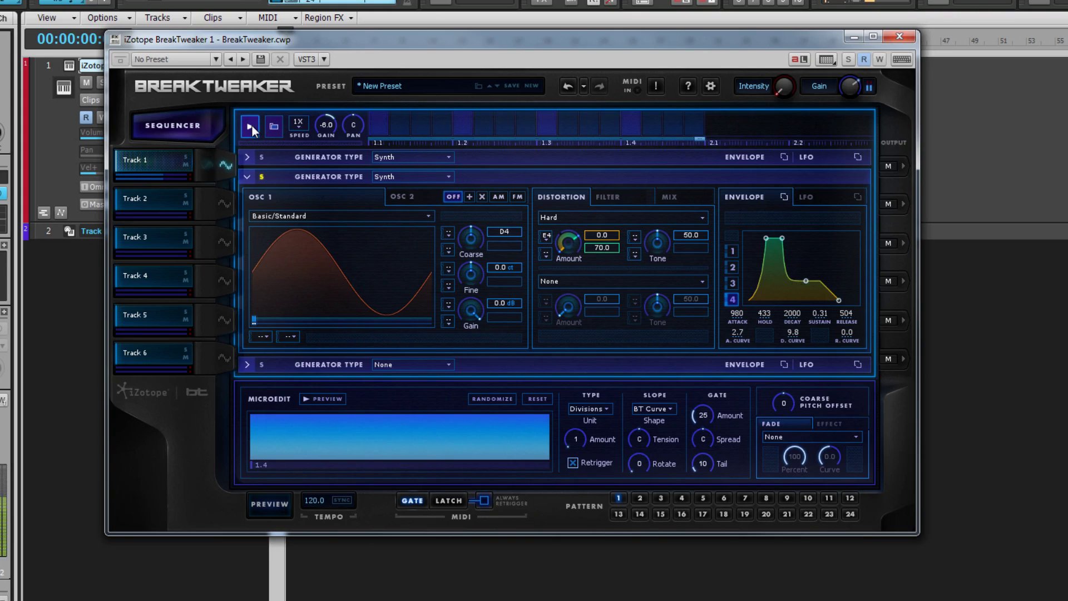
pyautogui.click(252, 126)
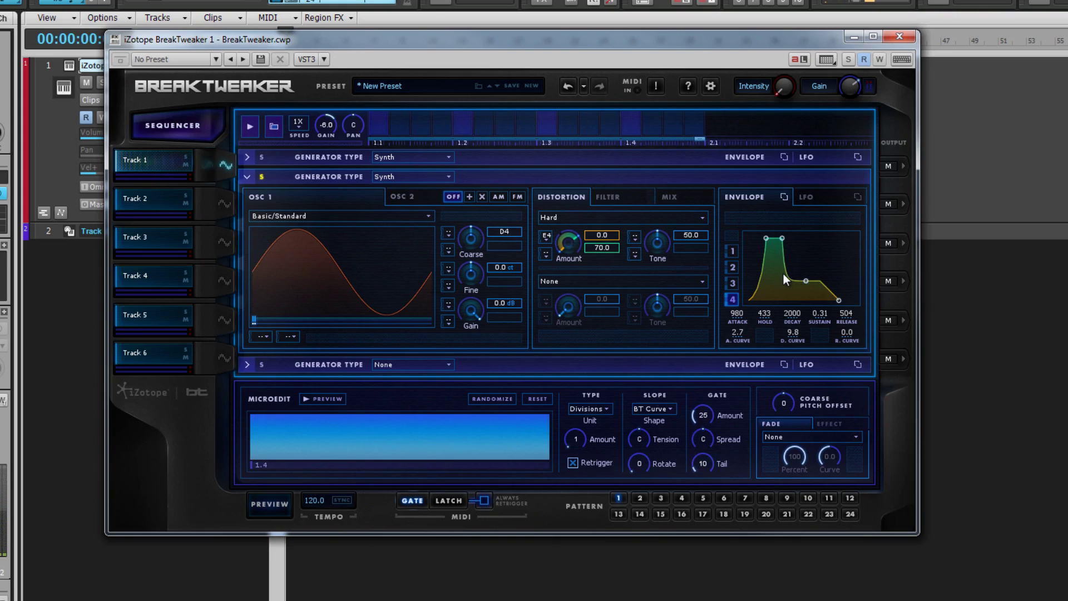
pyautogui.moveTo(786, 269); pyautogui.dragTo(790, 259)
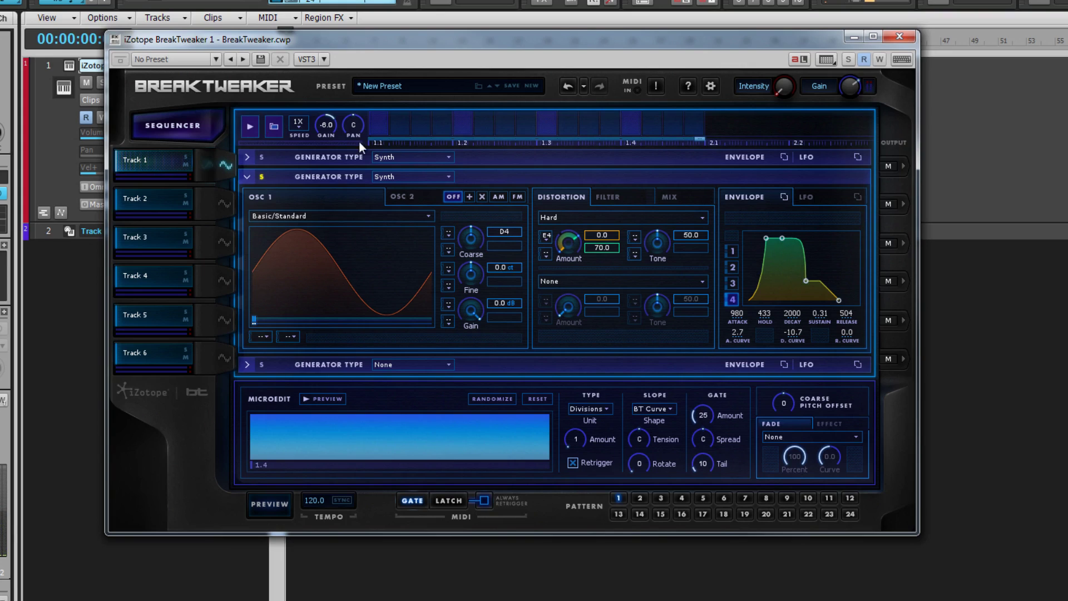
pyautogui.click(255, 125)
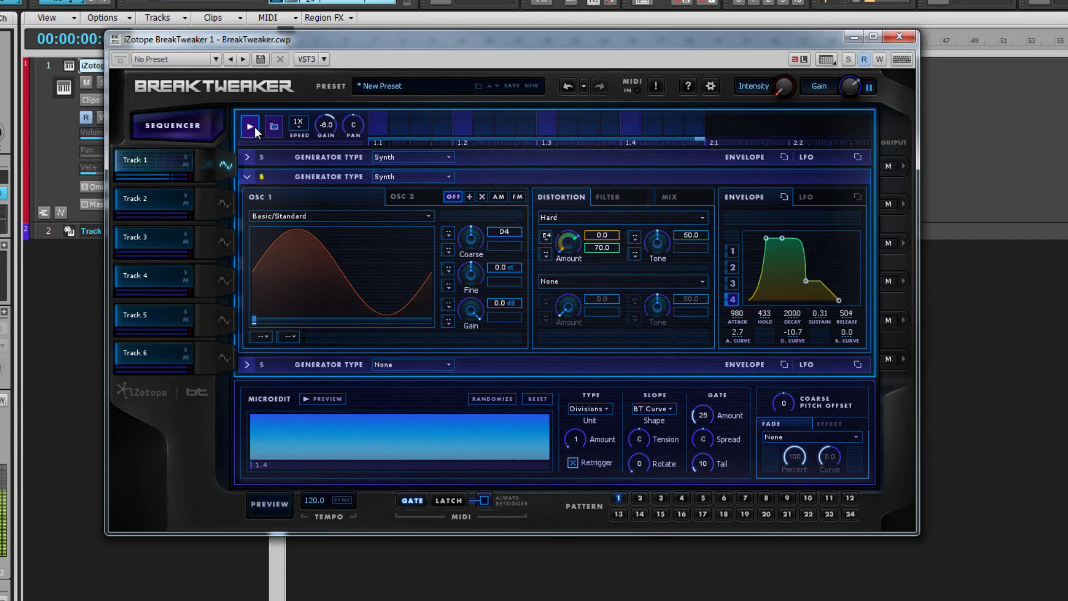
# Flip the Hard distortion Amount's modulation range to run 70.0 to 0.0 and audition it.
pyautogui.click(254, 126)
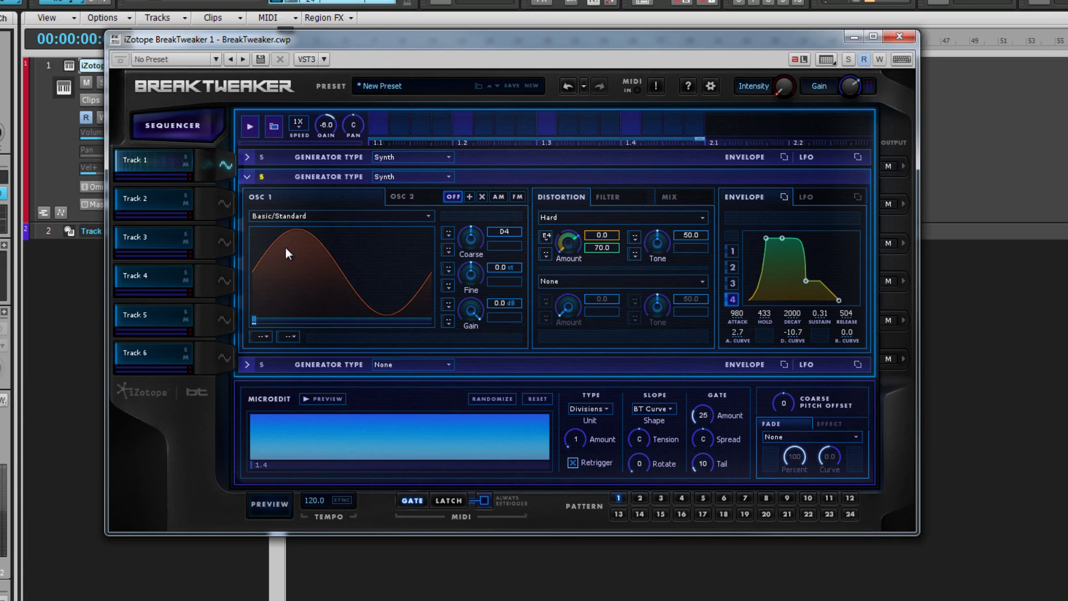
pyautogui.rightClick(568, 243)
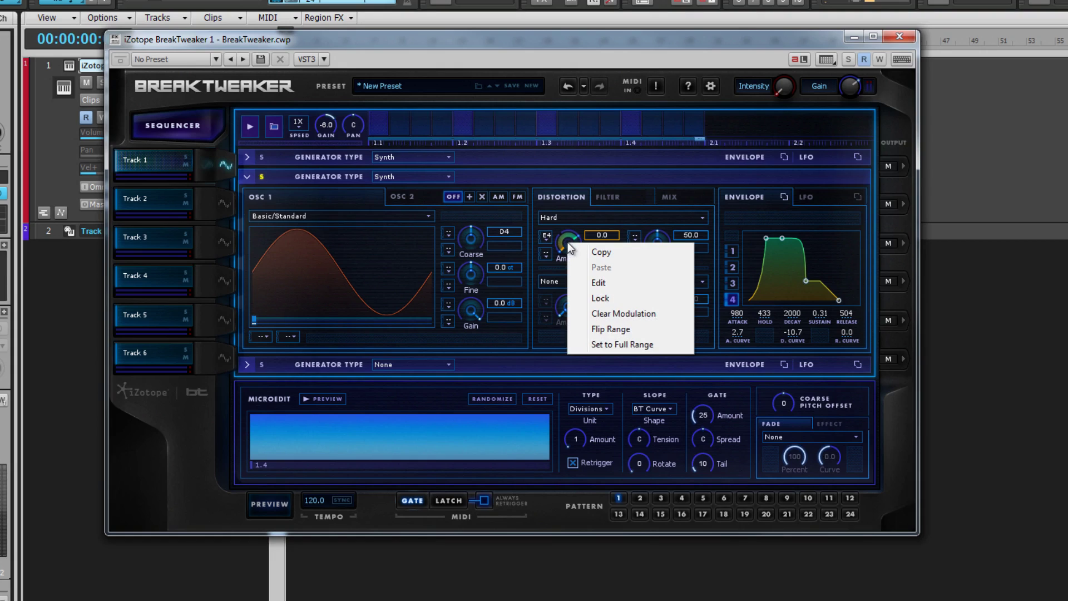
pyautogui.click(610, 330)
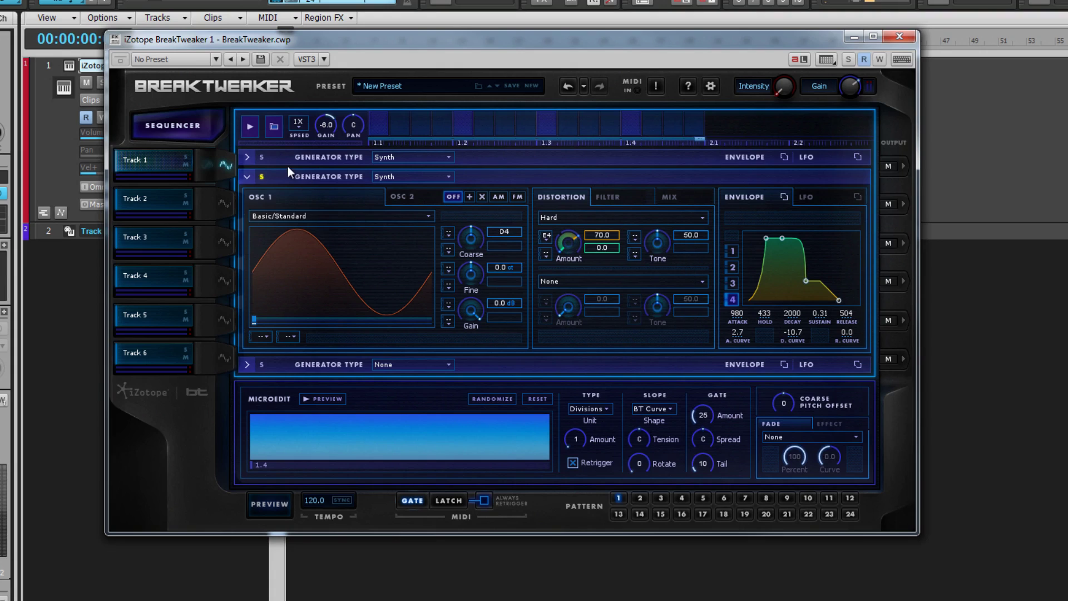
pyautogui.click(252, 123)
pyautogui.click(548, 236)
# Assign LFO 4 to the Hard distortion Amount, show its LFO settings and play the pattern.
pyautogui.scroll(-2, 582, 323)
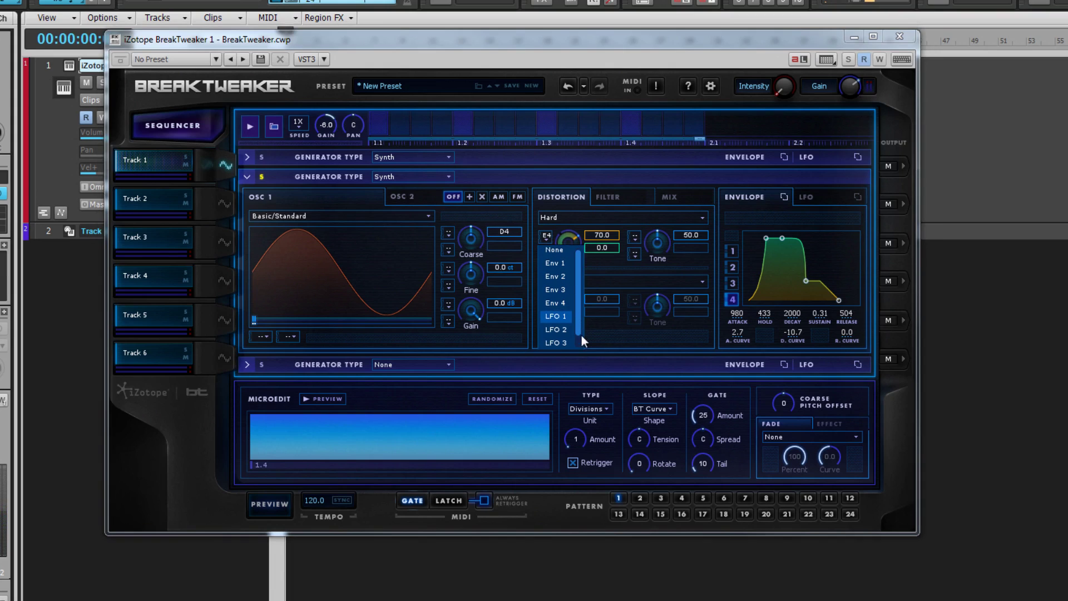
pyautogui.click(565, 345)
pyautogui.click(818, 198)
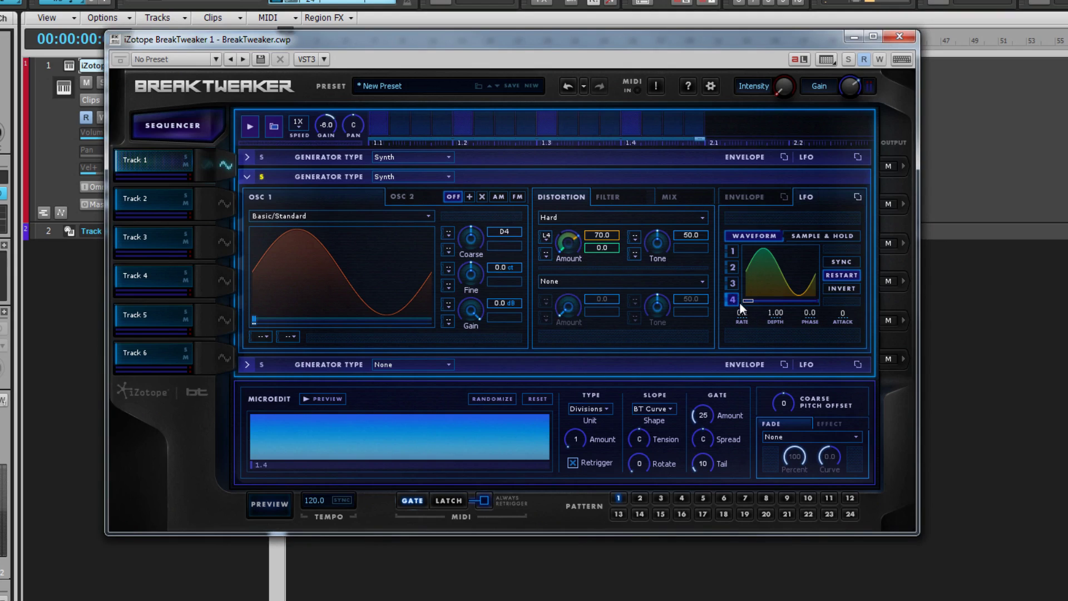
pyautogui.click(245, 126)
pyautogui.click(254, 125)
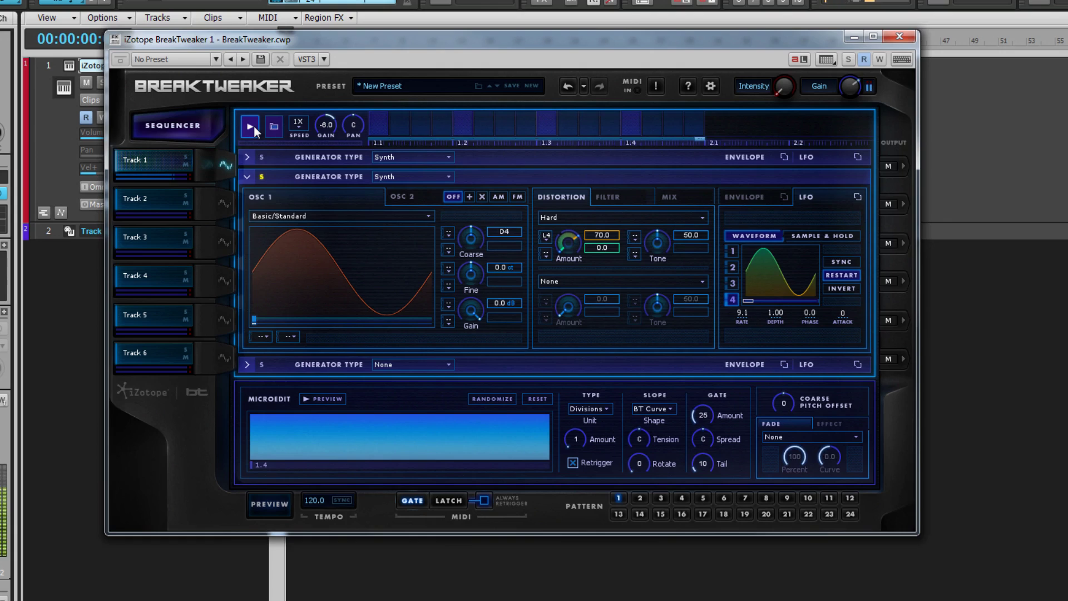
# Slow LFO 4 to rate 1.0, reset its depth to 1.00 and adjust the phase, auditioning playback.
pyautogui.moveTo(742, 313); pyautogui.dragTo(689, 334)
pyautogui.click(254, 133)
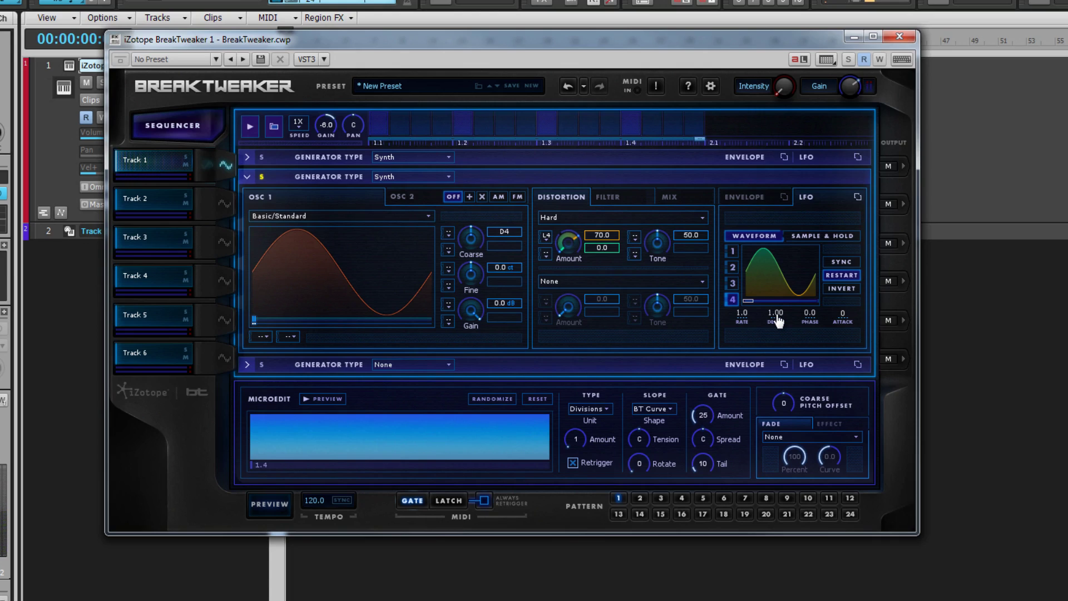
pyautogui.moveTo(775, 316); pyautogui.dragTo(699, 327)
pyautogui.click(249, 126)
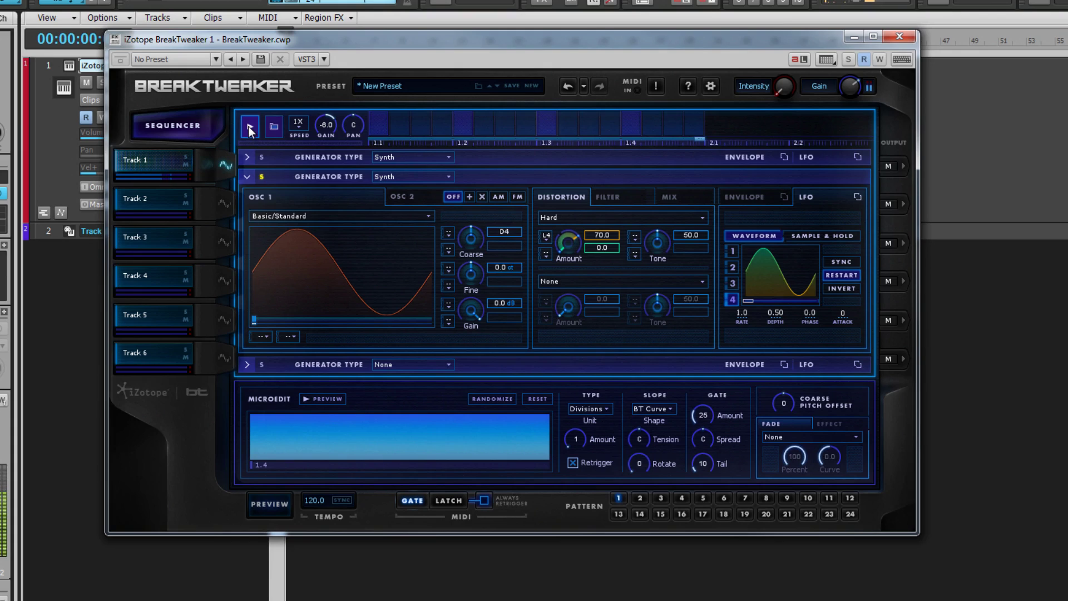
pyautogui.click(249, 127)
pyautogui.doubleClick(776, 314)
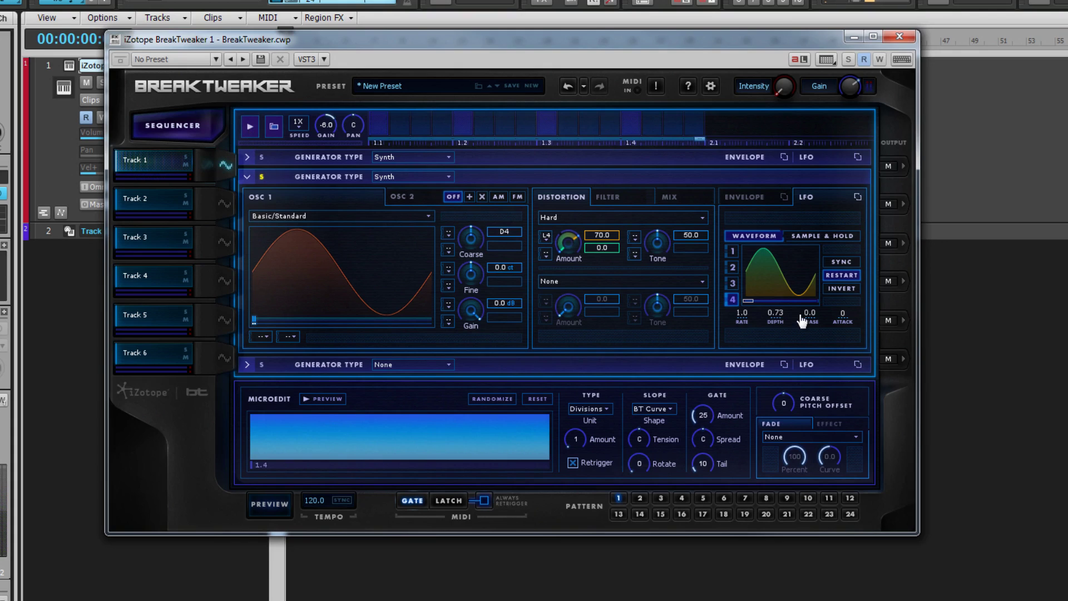
pyautogui.moveTo(812, 317)
pyautogui.mouseDown()
pyautogui.moveTo(918, 319)
pyautogui.moveTo(811, 318)
pyautogui.moveTo(842, 324)
pyautogui.moveTo(810, 332)
pyautogui.mouseUp()
# Raise the LFO 4 attack to 900, audition it, then bring it back down.
pyautogui.moveTo(842, 313); pyautogui.dragTo(919, 330)
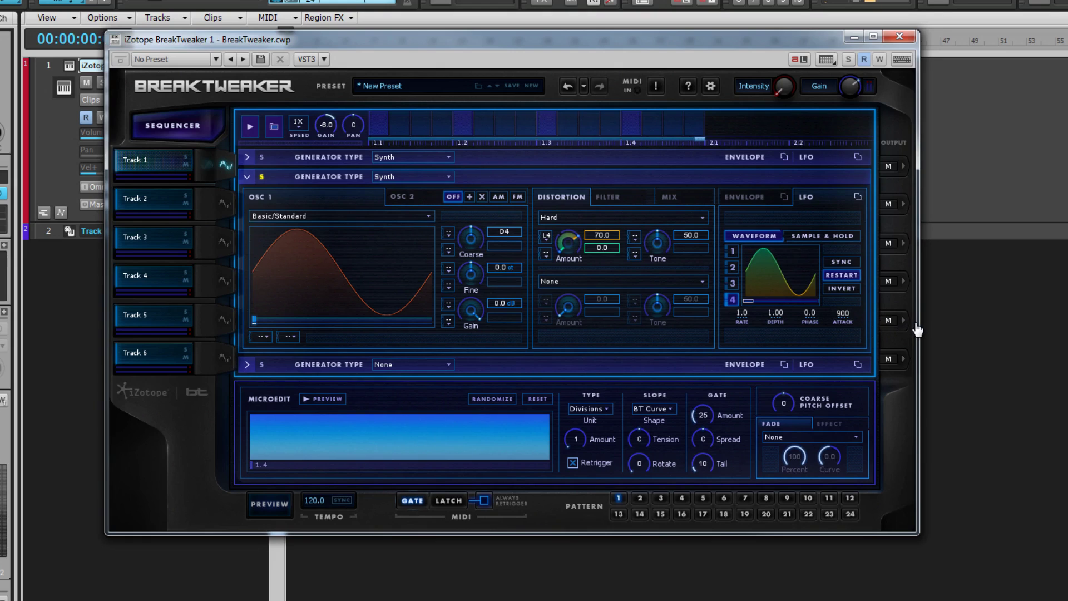
pyautogui.click(250, 126)
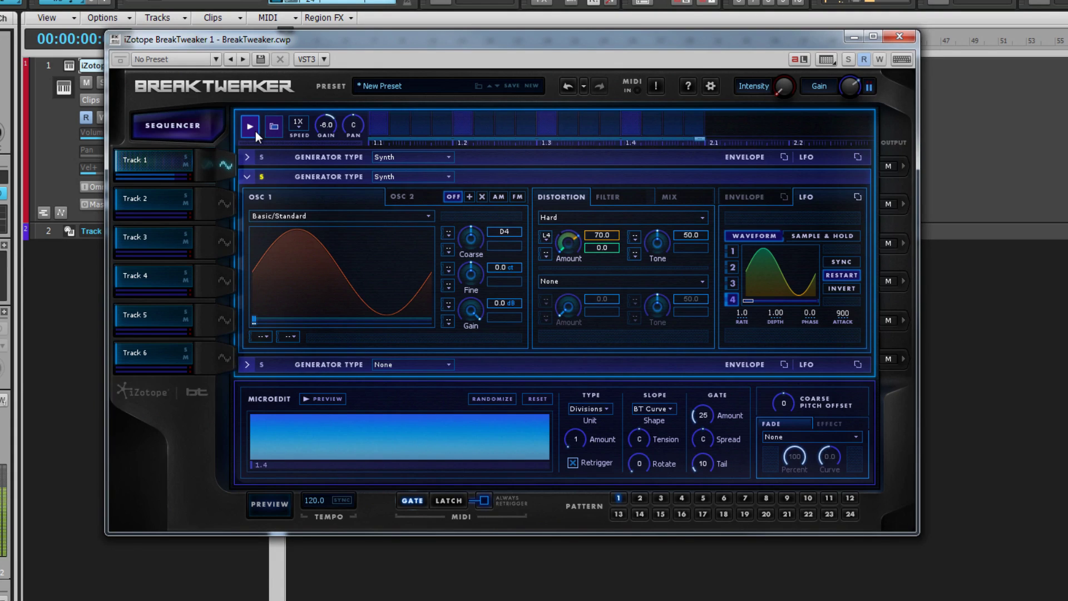
pyautogui.click(255, 132)
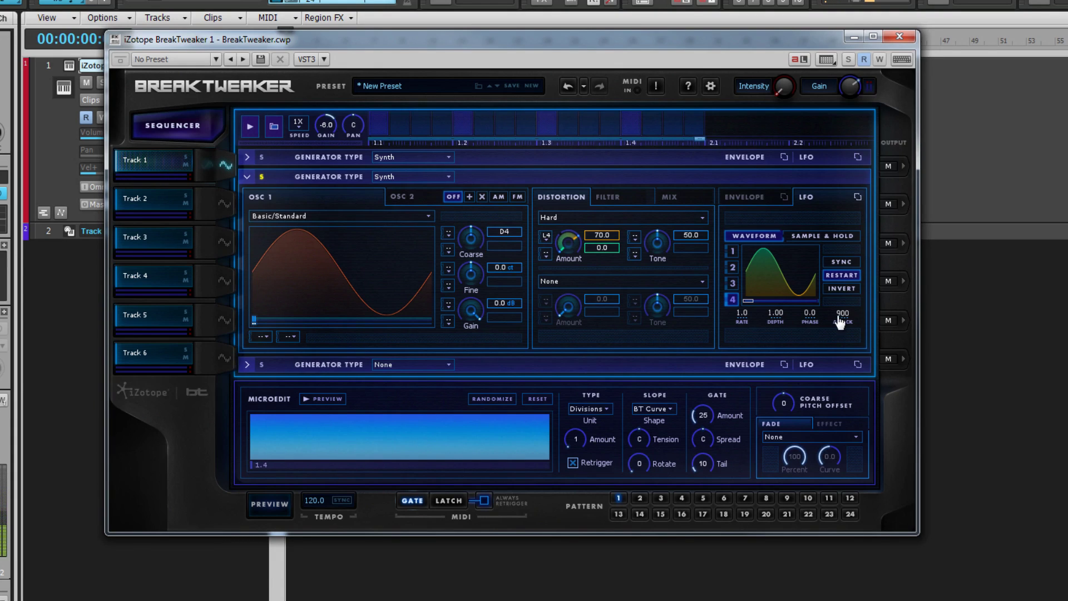
pyautogui.moveTo(842, 321); pyautogui.dragTo(785, 324)
# Tempo-sync LFO 4 at a 1/4 rate, leaving the waveform non-inverted.
pyautogui.click(841, 262)
pyautogui.moveTo(743, 322); pyautogui.dragTo(746, 329)
pyautogui.click(847, 286)
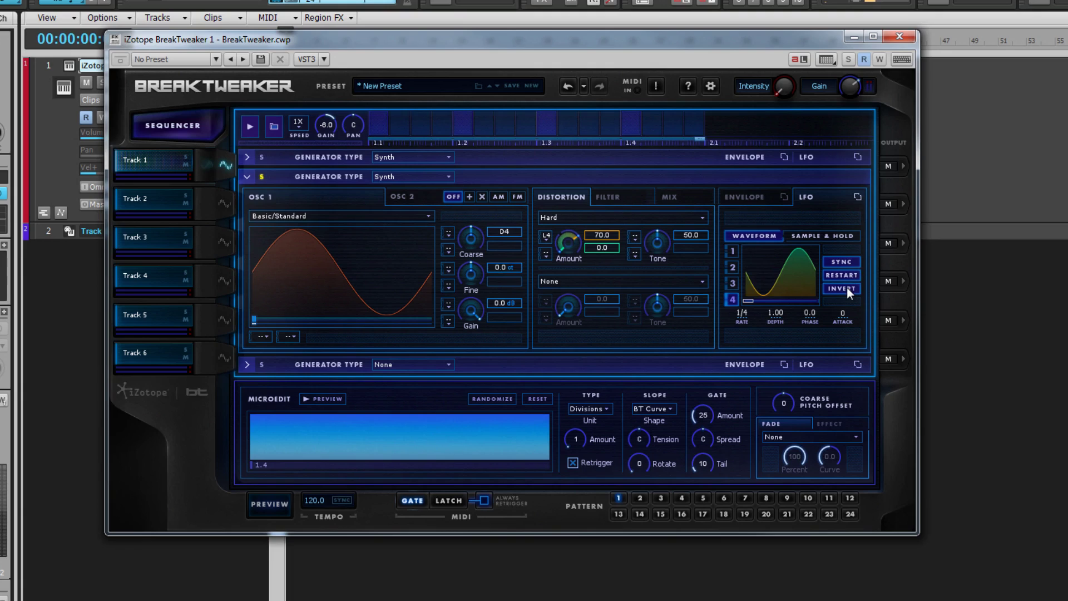
pyautogui.click(846, 286)
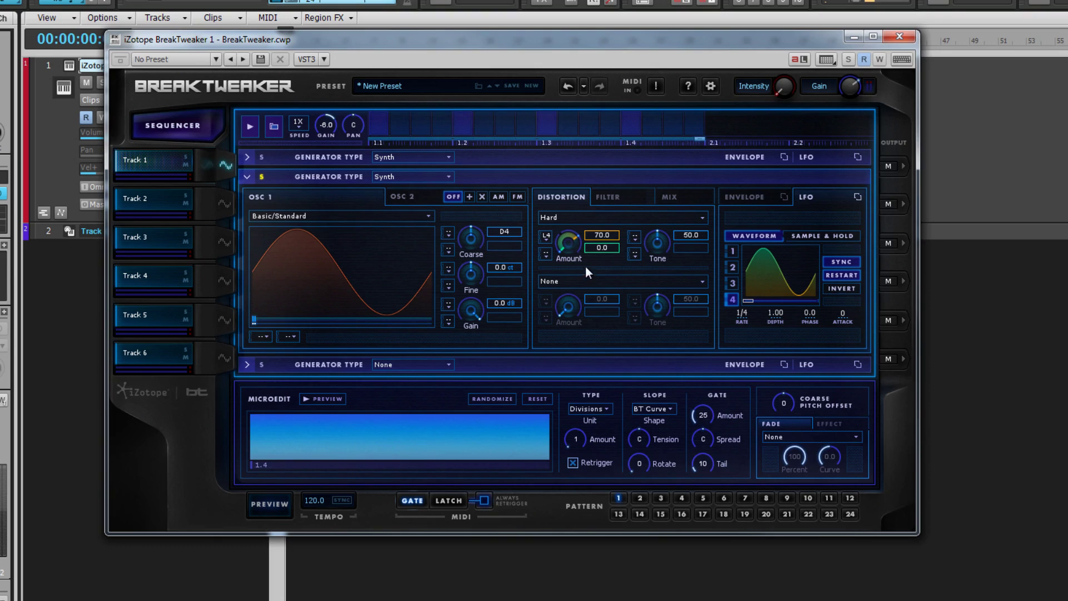
# Set the Amount's first modulation source to Env 2 and the second to Env 3.
pyautogui.click(546, 234)
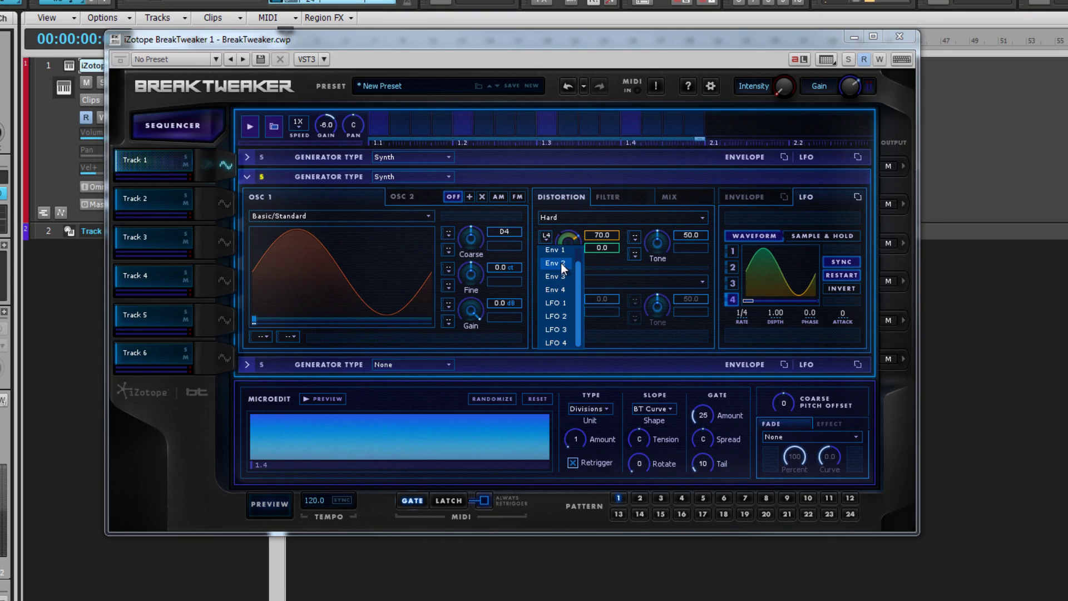
pyautogui.click(561, 263)
pyautogui.click(547, 256)
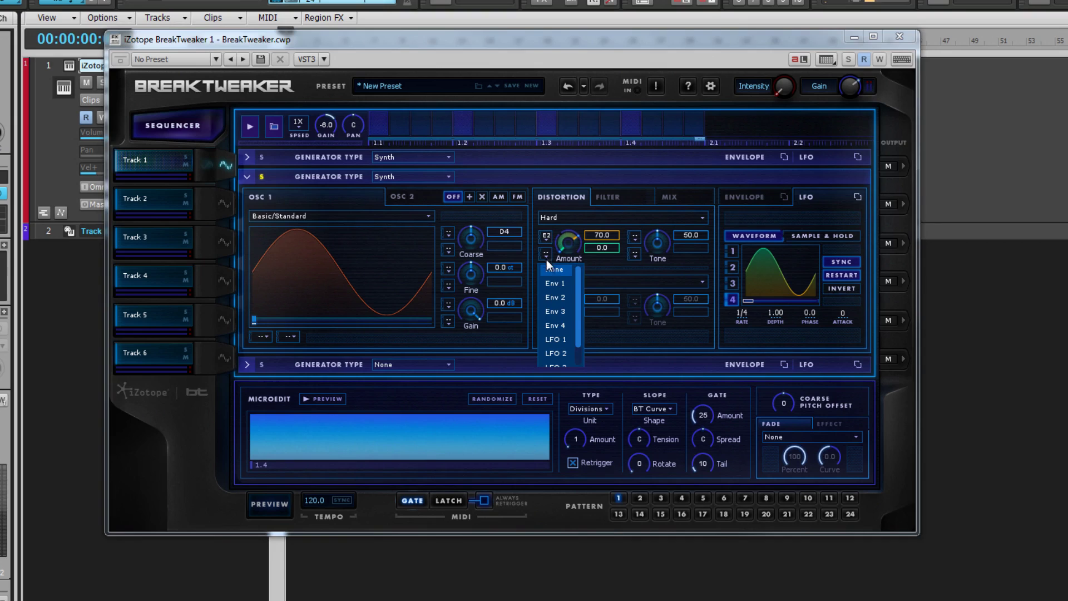
pyautogui.click(557, 313)
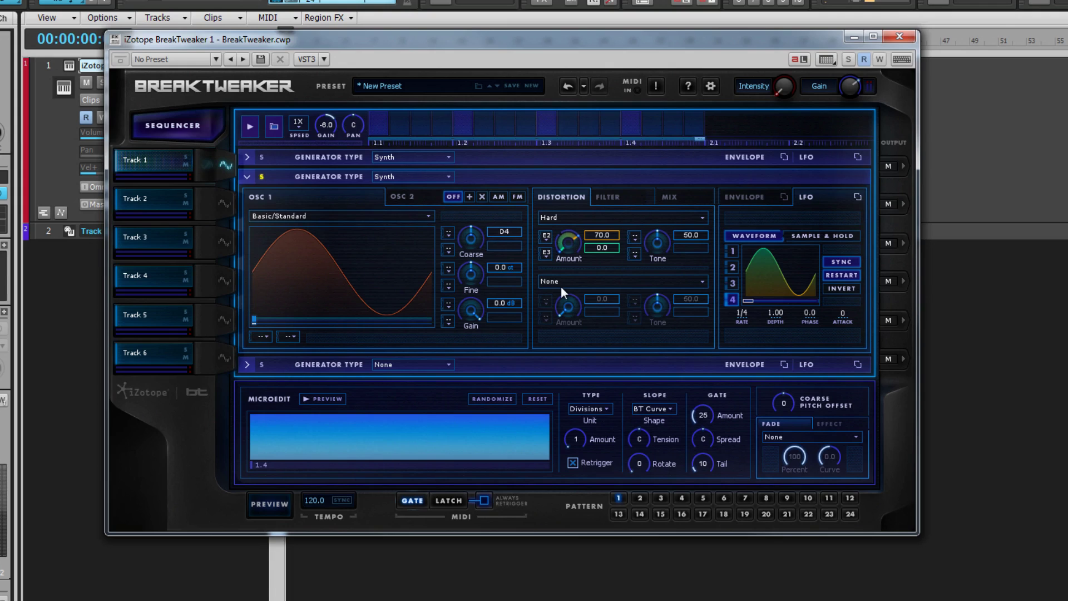
# Change both Amount modulation sources to LFO 2.
pyautogui.click(548, 253)
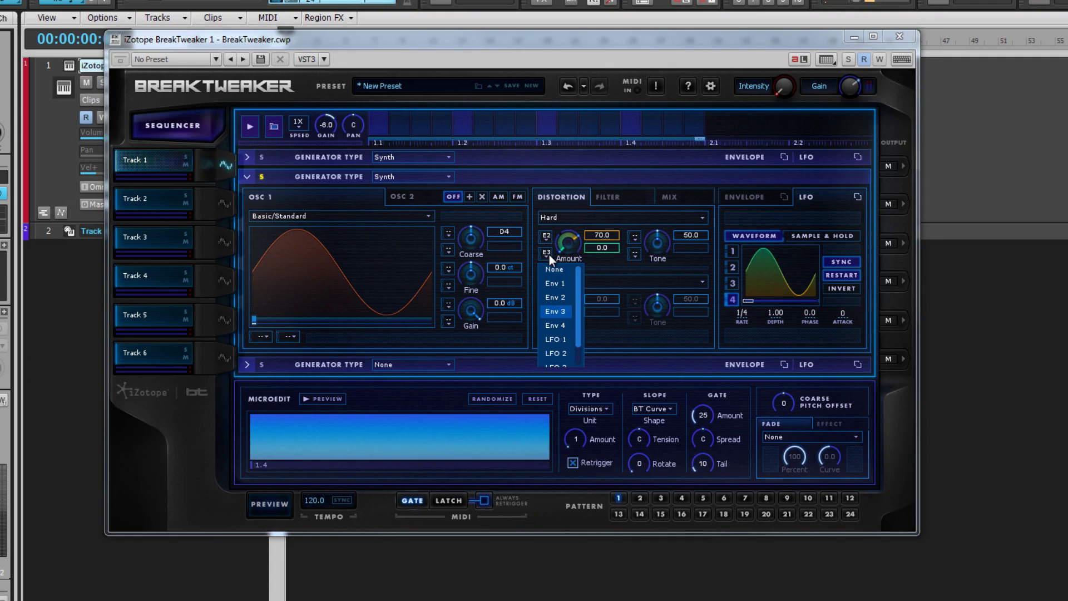
pyautogui.click(557, 353)
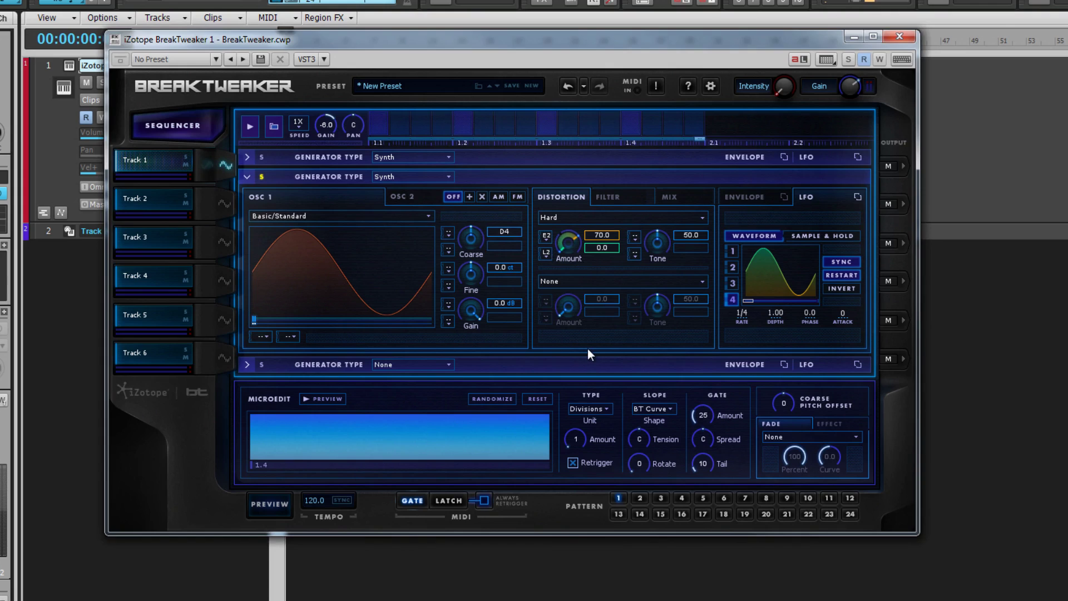
pyautogui.click(547, 236)
pyautogui.click(559, 319)
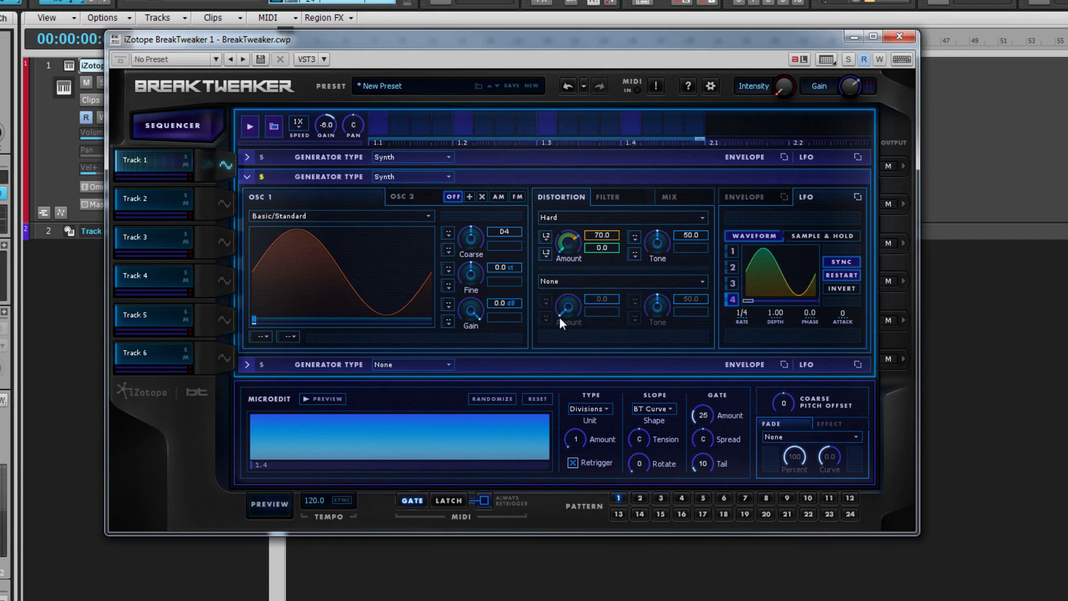